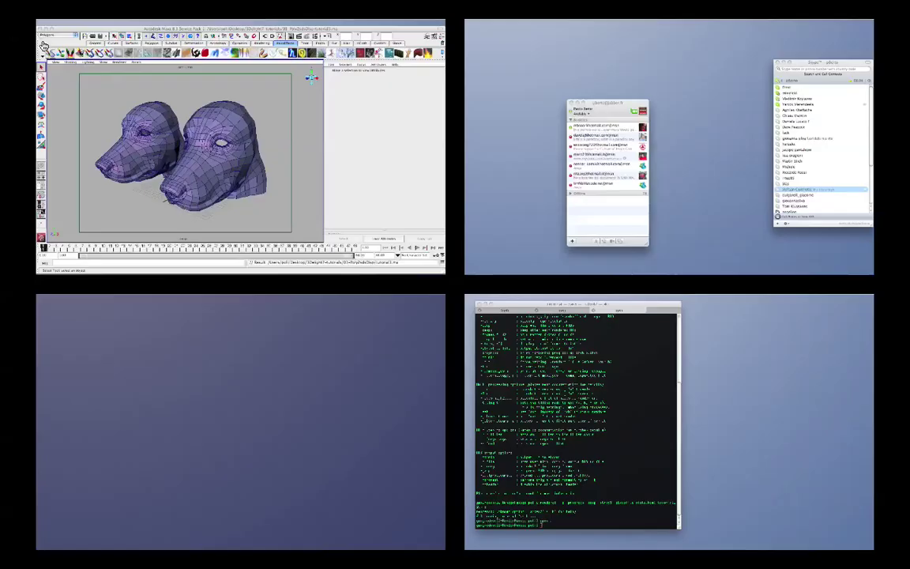
# Bring forward the full-screen Maya space with tutorial3.ma and its two polygon dog heads
pyautogui.click(373, 294)
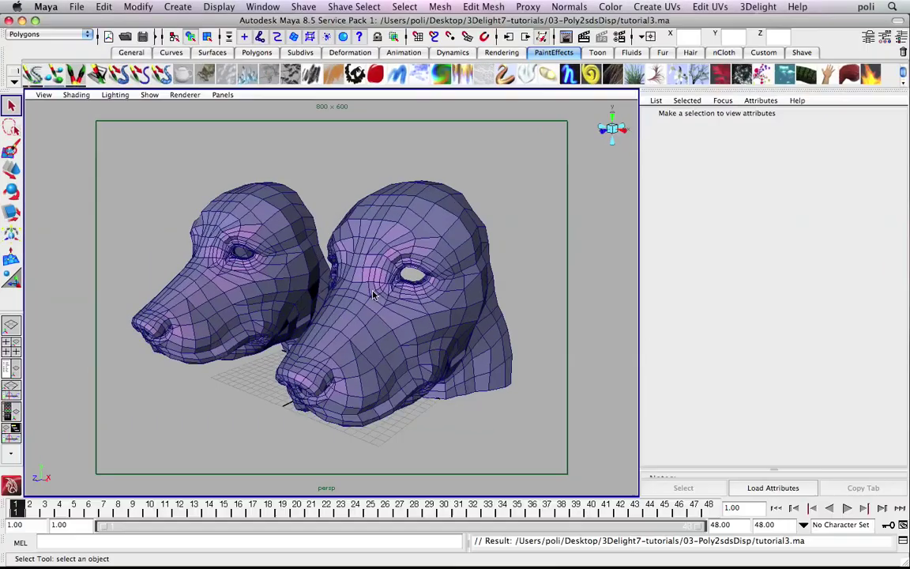
# Select both dog heads and the nCloth1 node, then clear the selection
pyautogui.moveTo(229, 130); pyautogui.dragTo(417, 245)
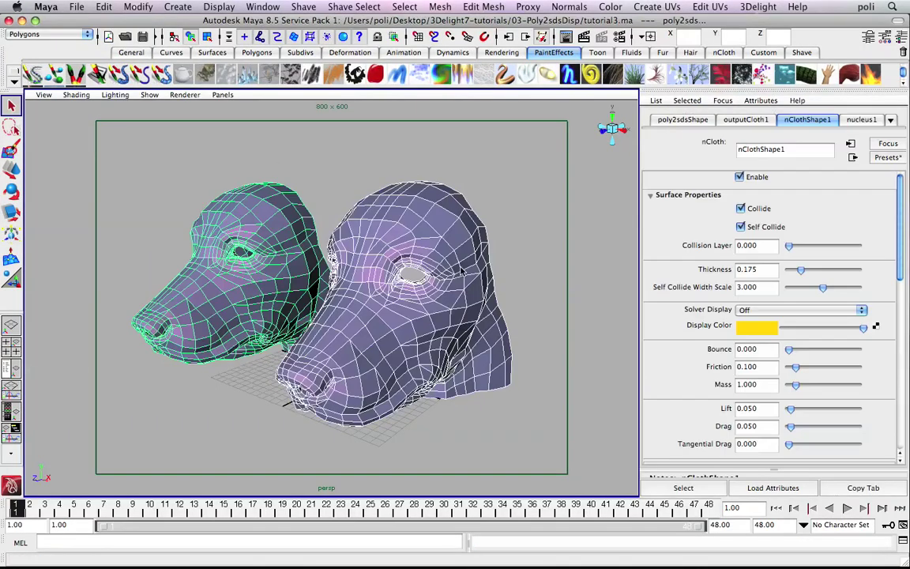
pyautogui.click(407, 147)
pyautogui.click(446, 244)
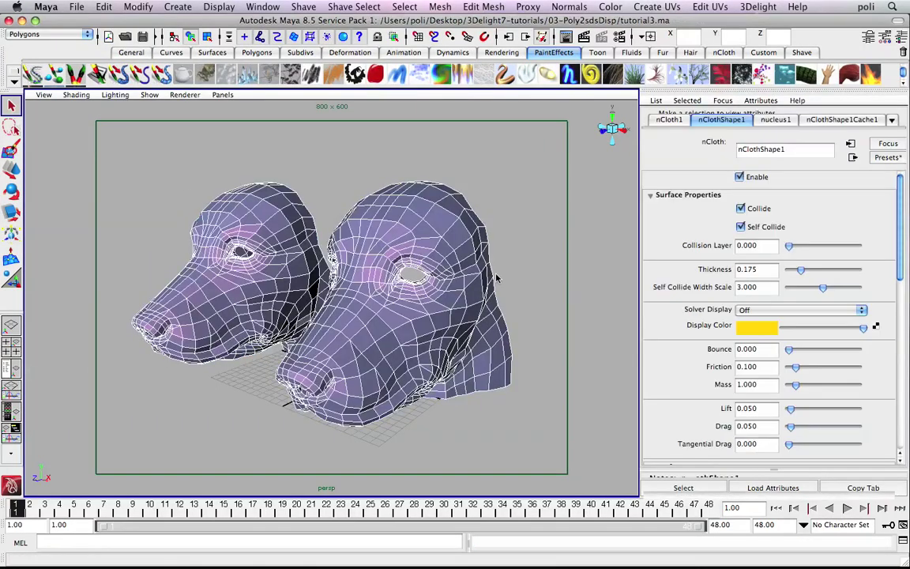
pyautogui.click(518, 203)
pyautogui.moveTo(518, 150); pyautogui.dragTo(160, 238)
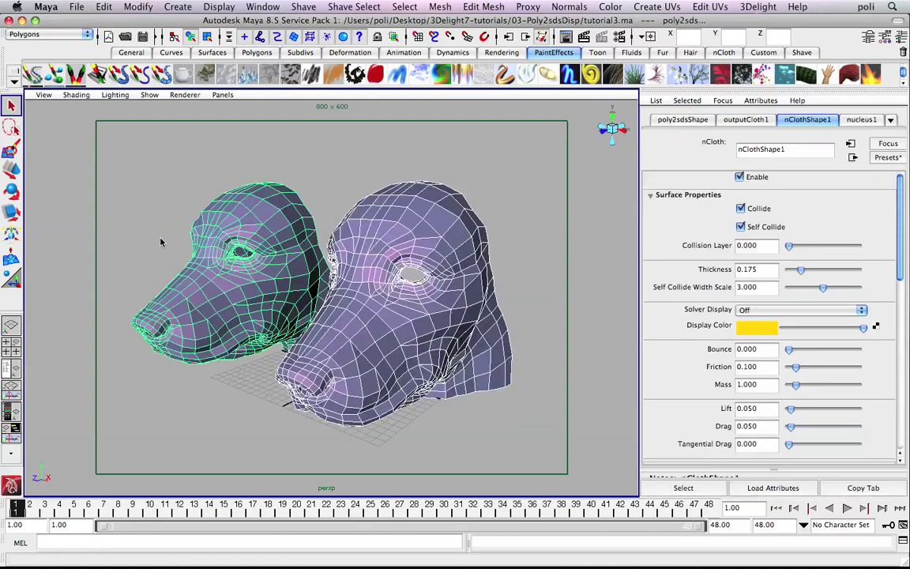
pyautogui.click(316, 159)
# Add the 3Delight render pass delightRenderPass1 and render the scene with it
pyautogui.click(757, 7)
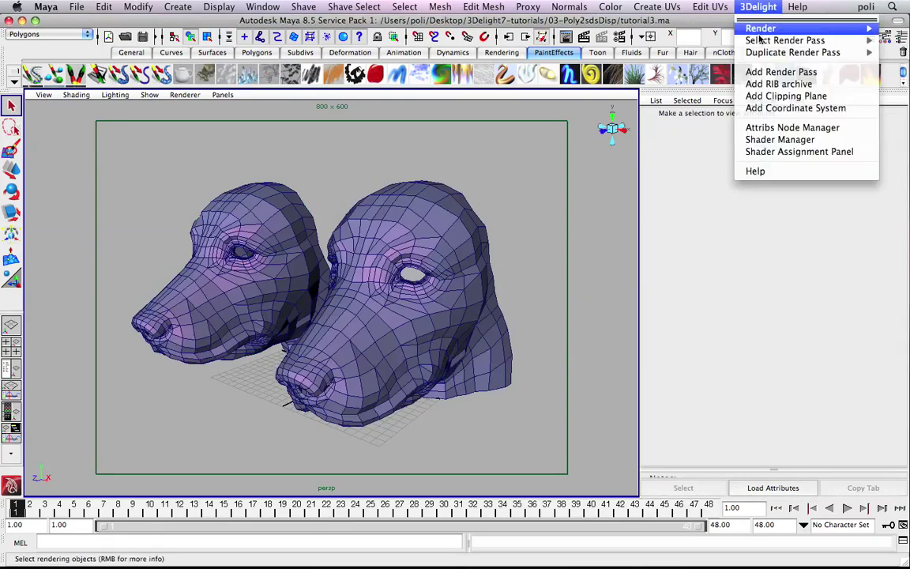
pyautogui.click(770, 72)
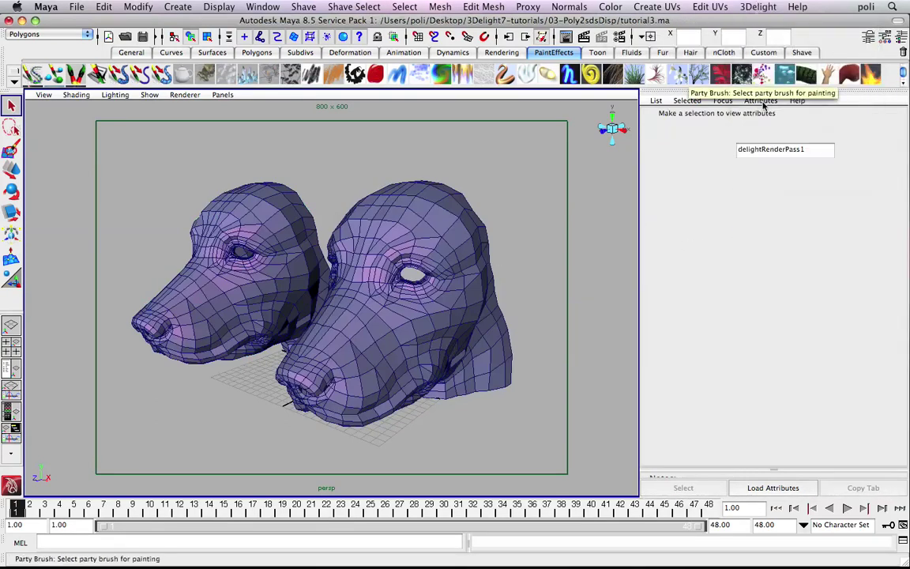
pyautogui.click(826, 180)
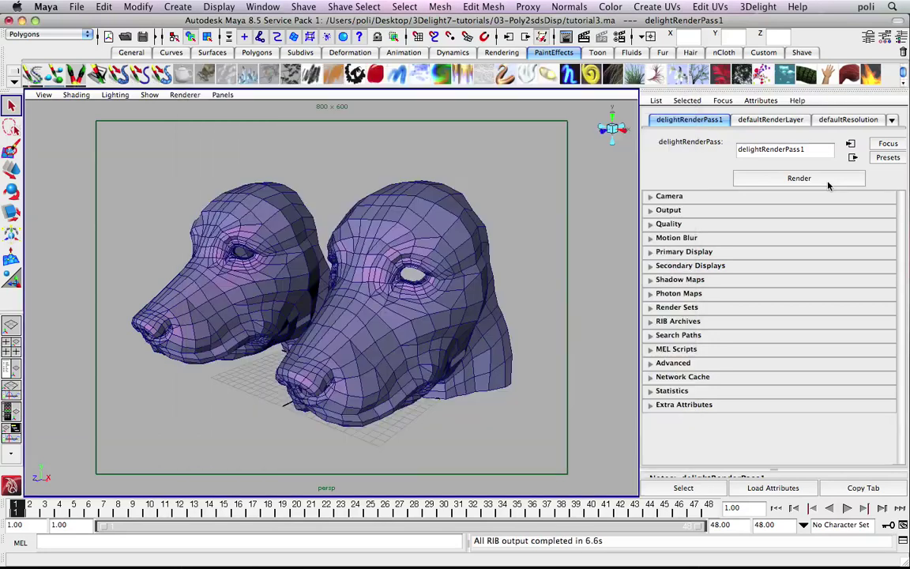
# Apply Normals > Soften Edge to the left dog head, then deselect it
pyautogui.click(269, 206)
pyautogui.click(527, 6)
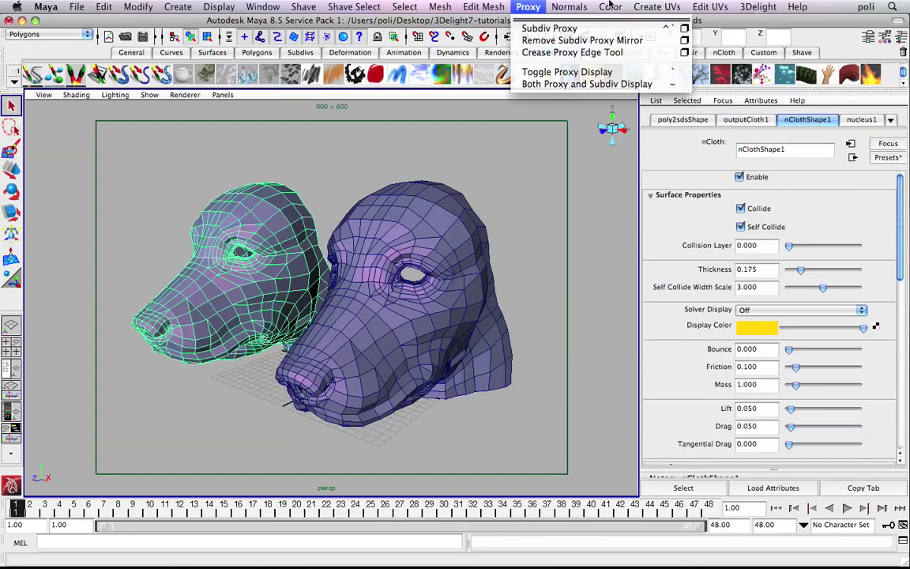
pyautogui.moveTo(716, 7)
pyautogui.moveTo(652, 5)
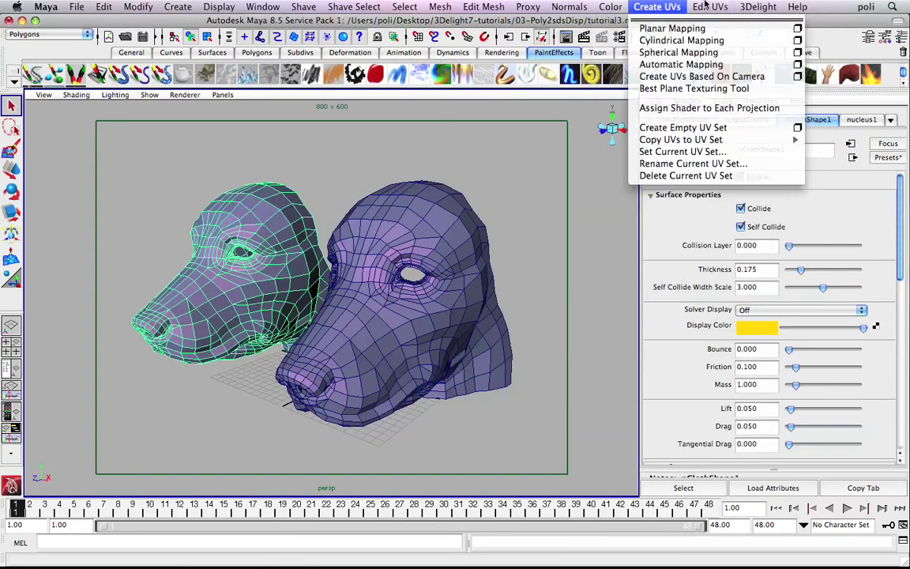
pyautogui.moveTo(542, 7)
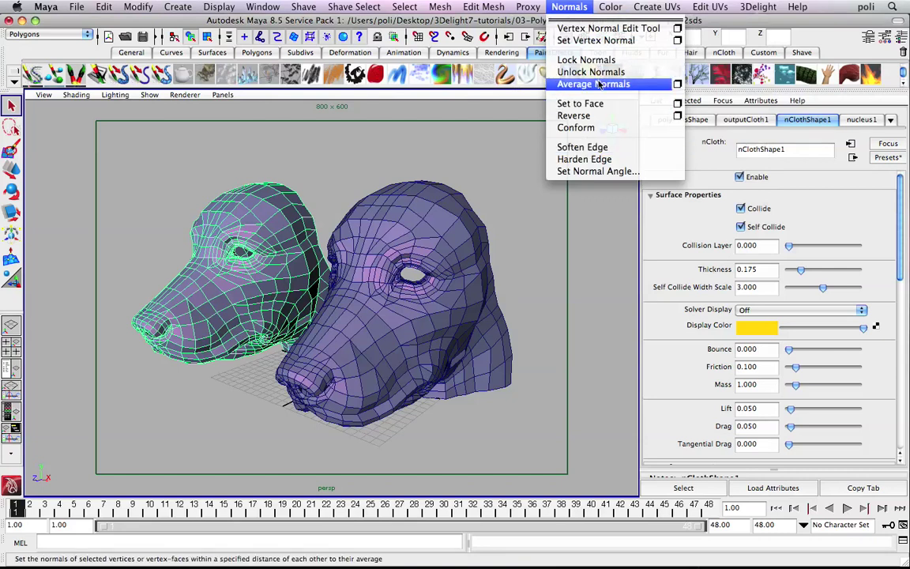
pyautogui.click(584, 147)
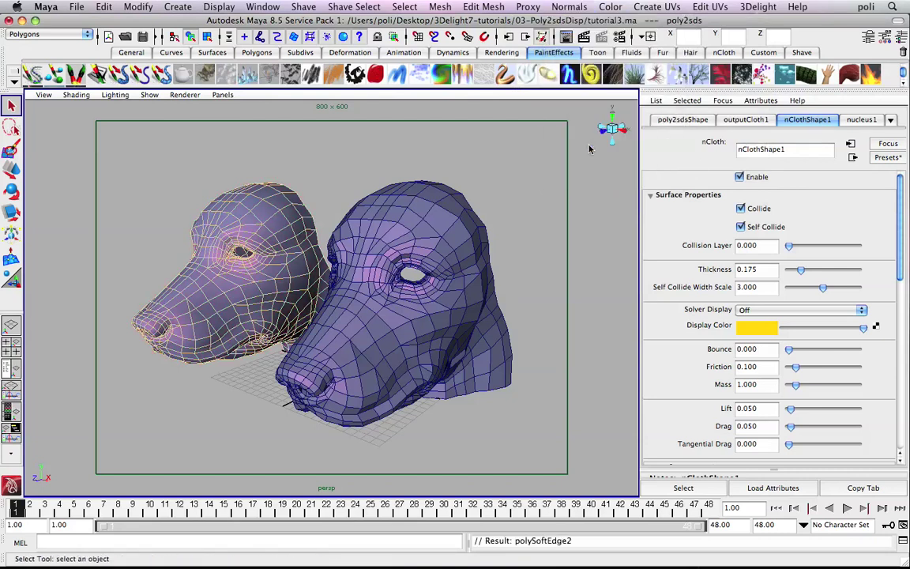
pyautogui.click(308, 161)
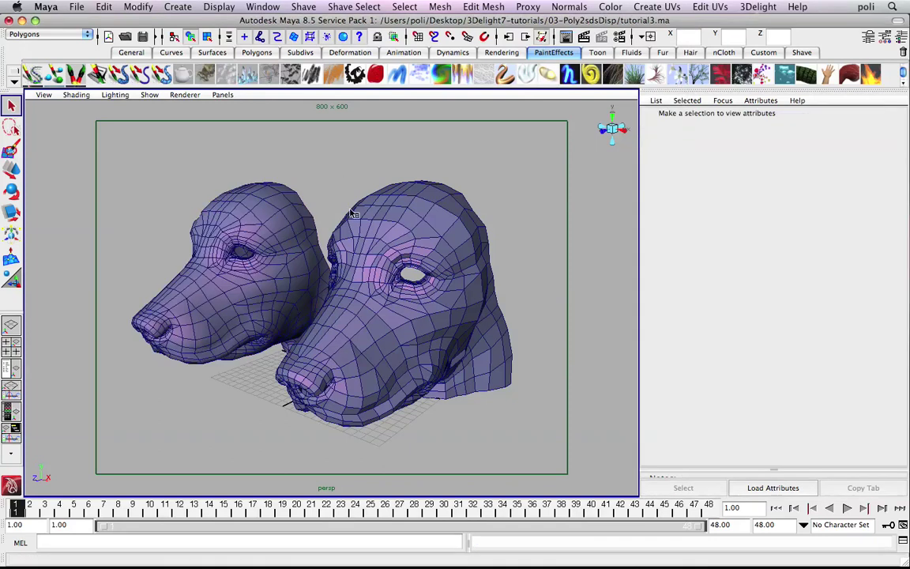
# Re-render with the last rendered pass, delightRenderPass1
pyautogui.click(483, 6)
pyautogui.moveTo(757, 6)
pyautogui.moveTo(760, 28)
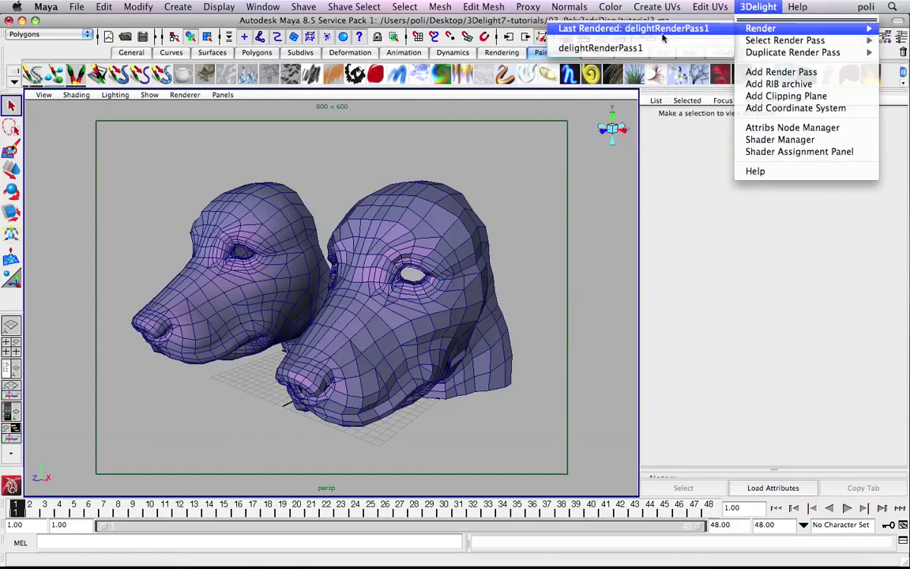
pyautogui.click(662, 32)
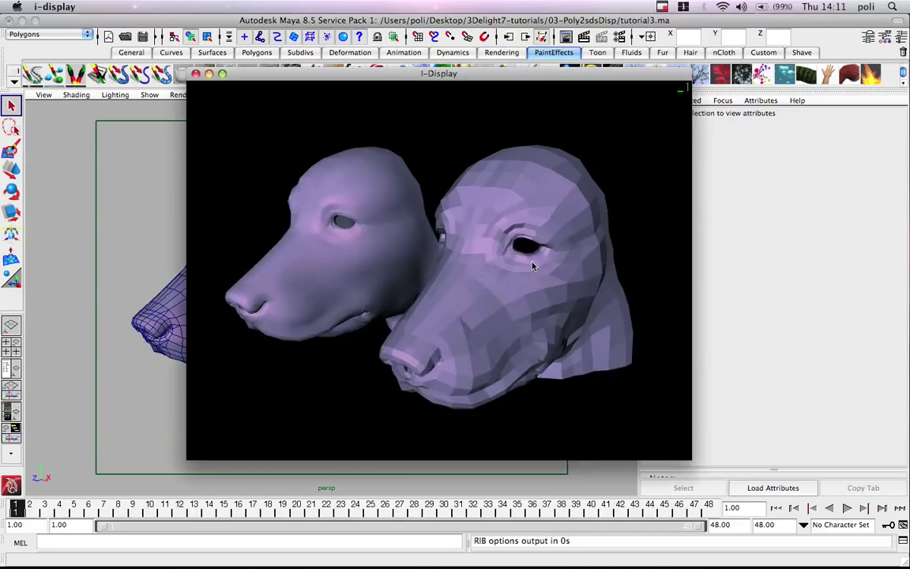
# Compare the previous and new renders in i-Display, then select the left dog head in Maya
pyautogui.press('Left')
pyautogui.press('Right')
pyautogui.press('Left')
pyautogui.press('Right')
pyautogui.press('Left')
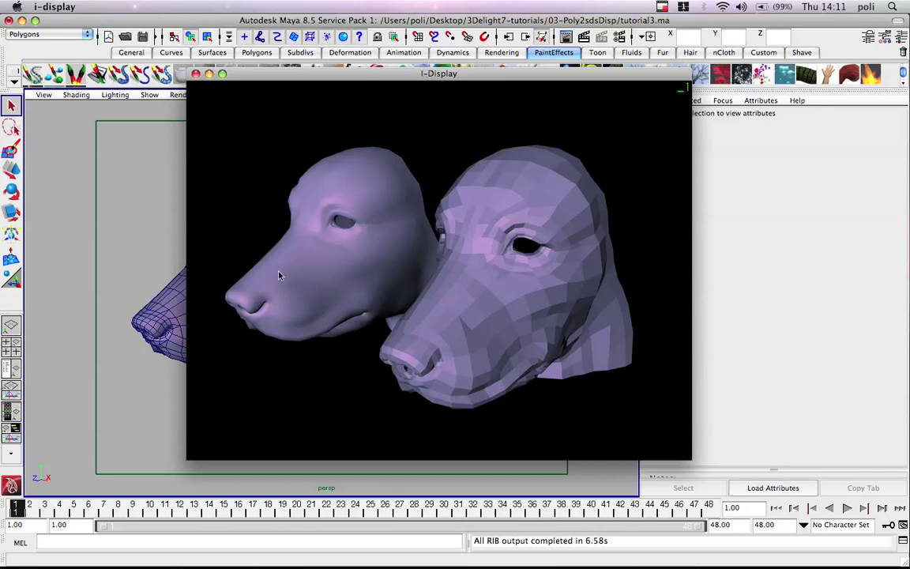
pyautogui.click(88, 215)
pyautogui.click(280, 190)
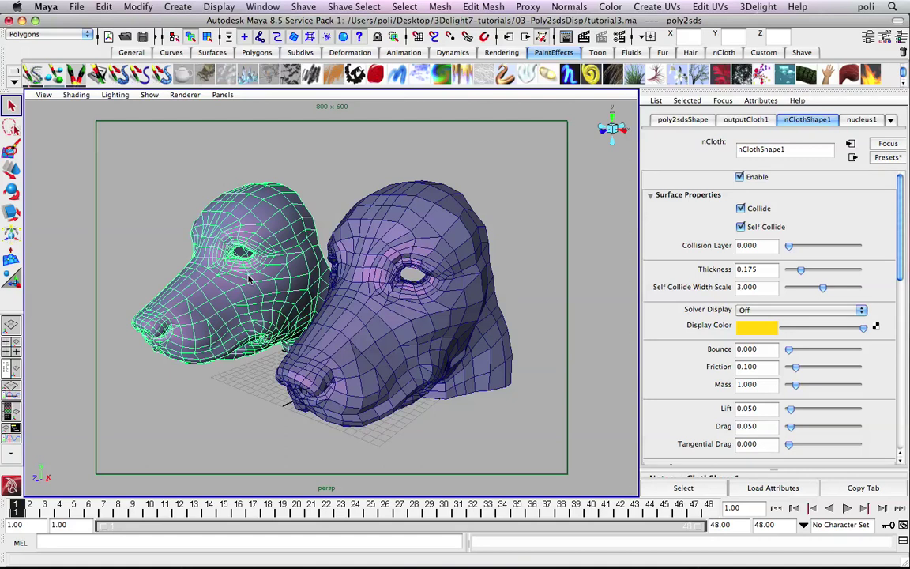
# Create a Geometry attribs node, delightGeoAttribs1, in the Attribs Node Manager and attach it to the left head
pyautogui.click(758, 6)
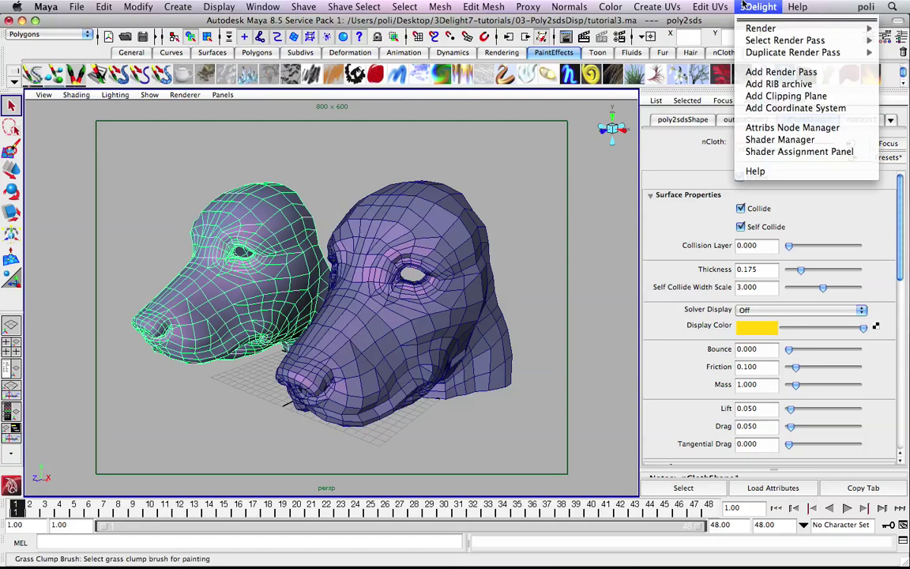
pyautogui.click(809, 136)
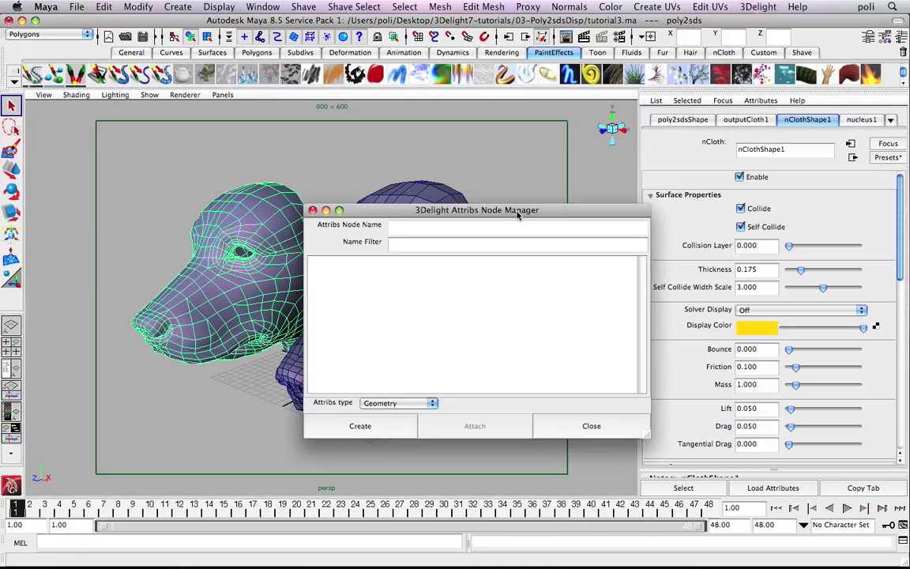
pyautogui.moveTo(466, 208); pyautogui.dragTo(659, 127)
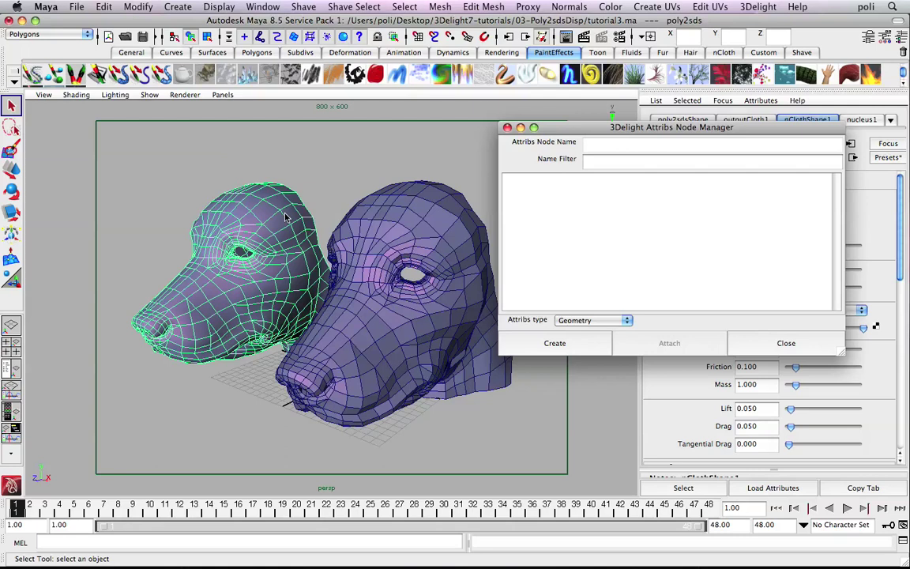
pyautogui.click(580, 321)
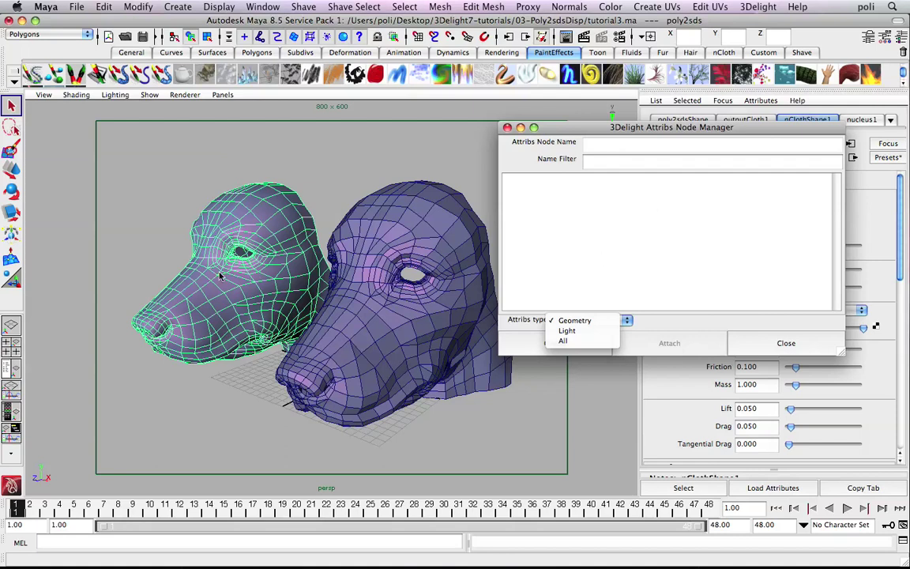
pyautogui.click(611, 323)
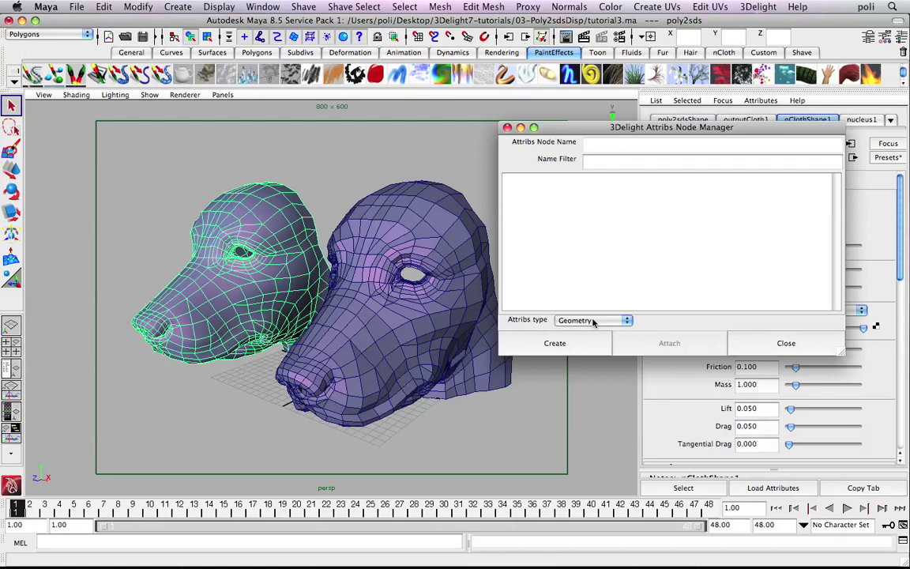
pyautogui.click(589, 319)
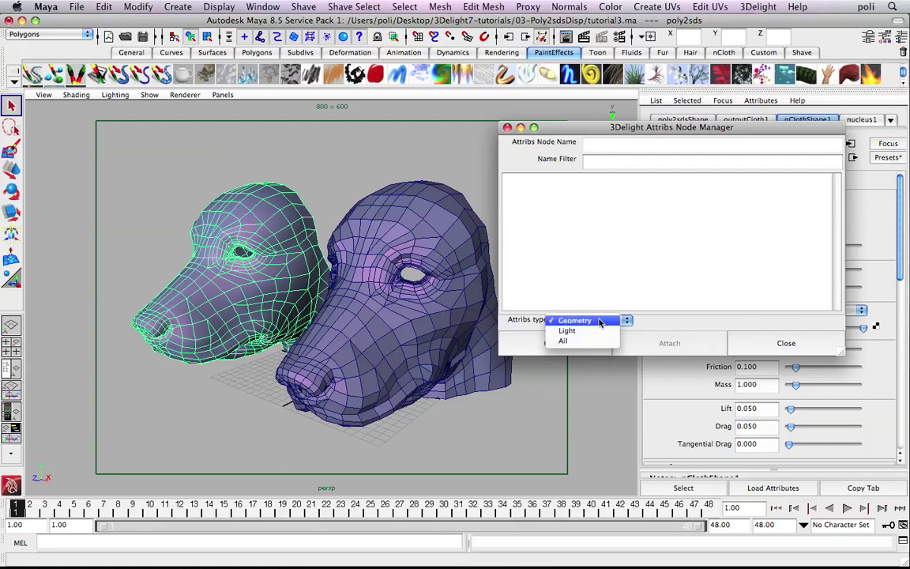
pyautogui.click(600, 321)
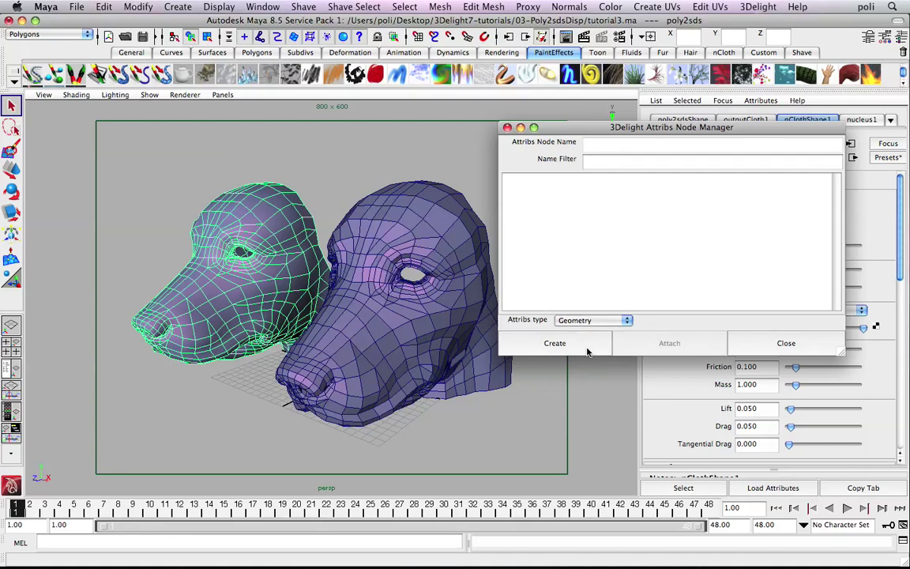
pyautogui.click(587, 349)
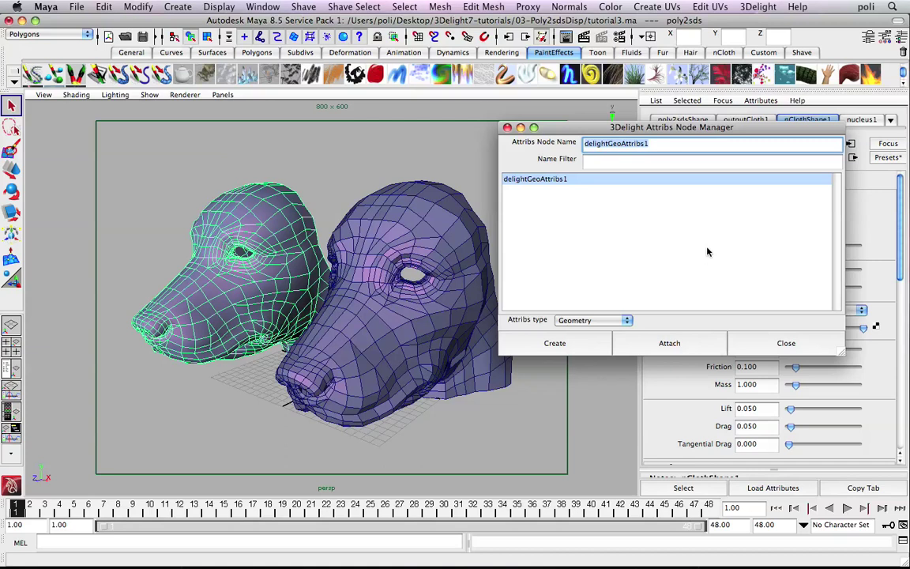
pyautogui.click(670, 345)
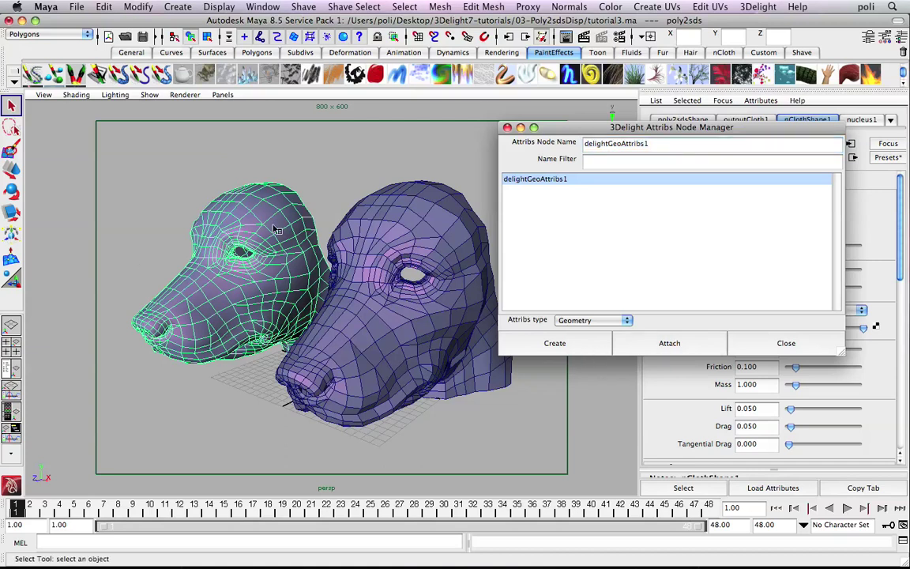
# Show the Outliner, widen it, and inspect delightGeoAttribs1's attached objects
pyautogui.click(770, 344)
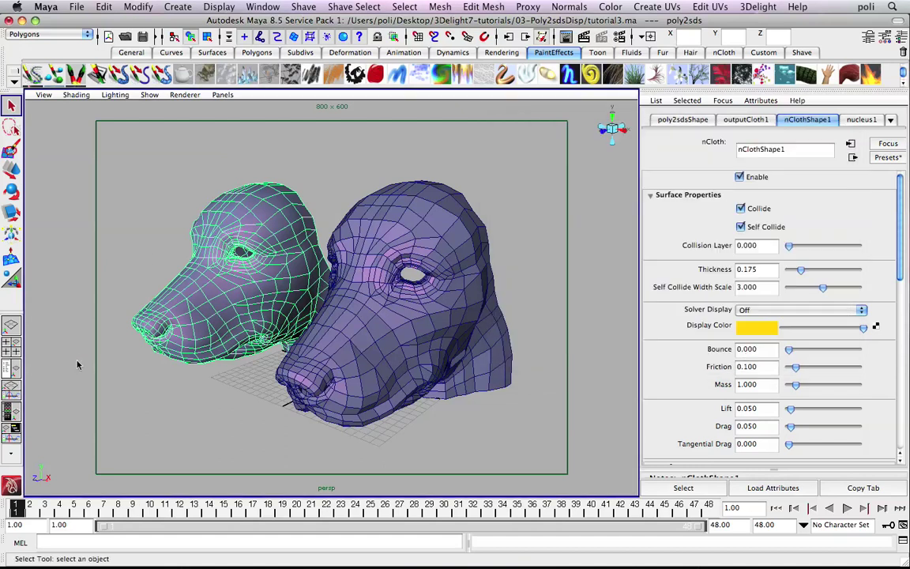
pyautogui.click(9, 330)
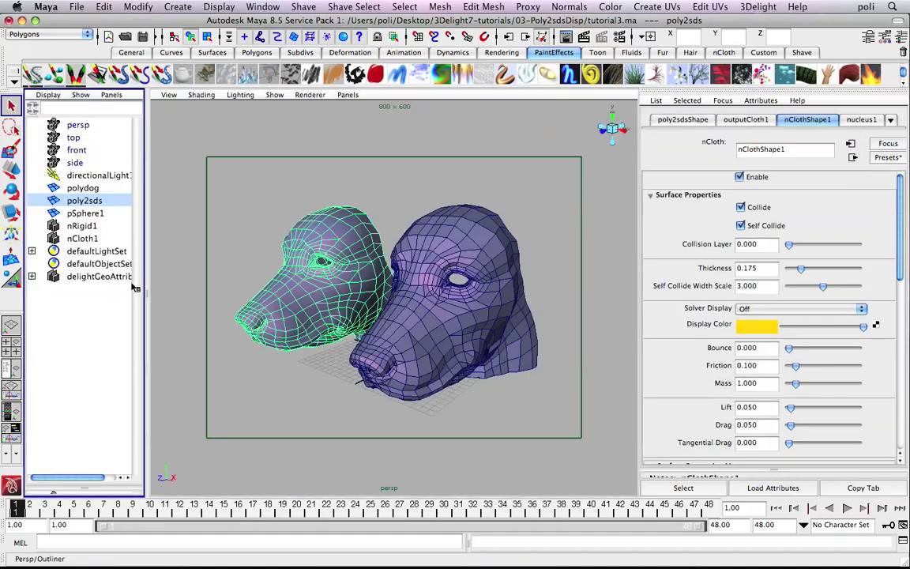
pyautogui.moveTo(146, 292); pyautogui.dragTo(213, 292)
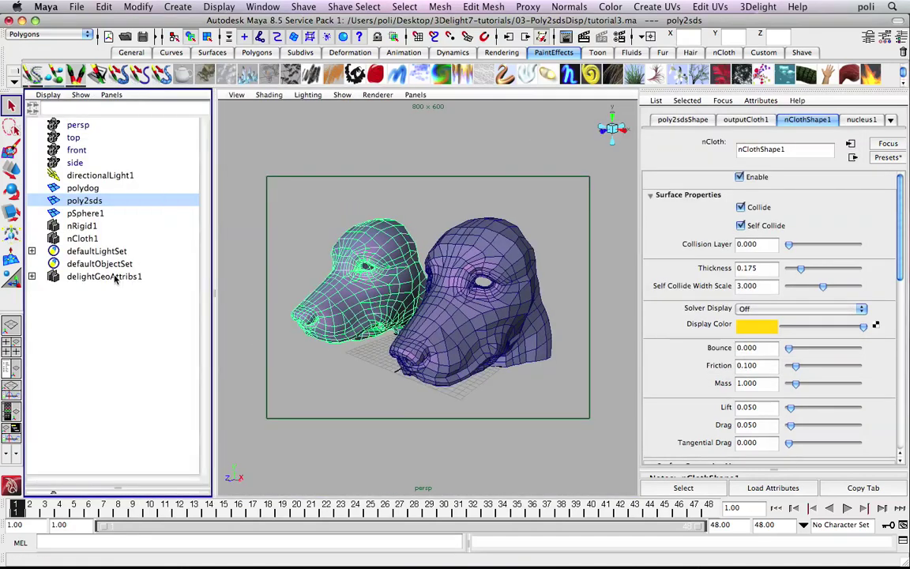
pyautogui.click(106, 276)
pyautogui.click(32, 276)
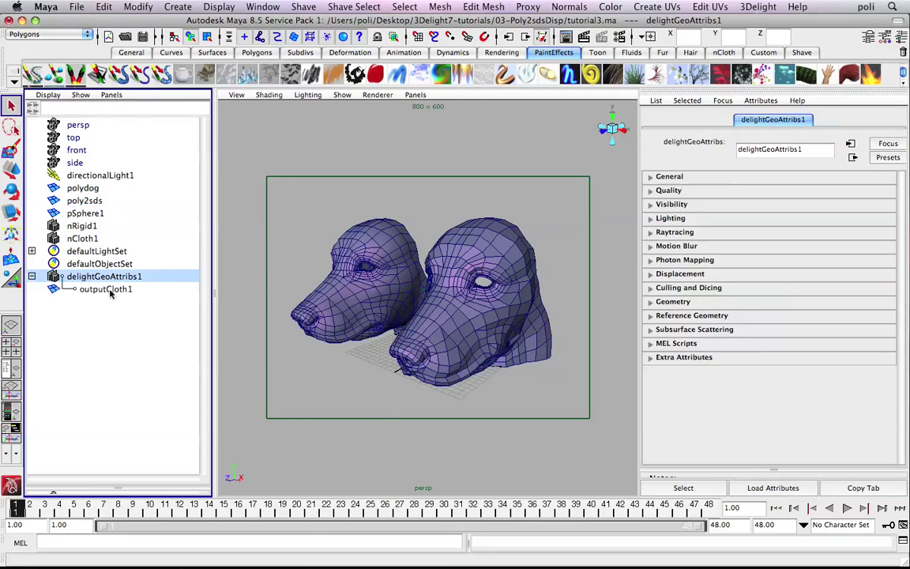
pyautogui.click(338, 293)
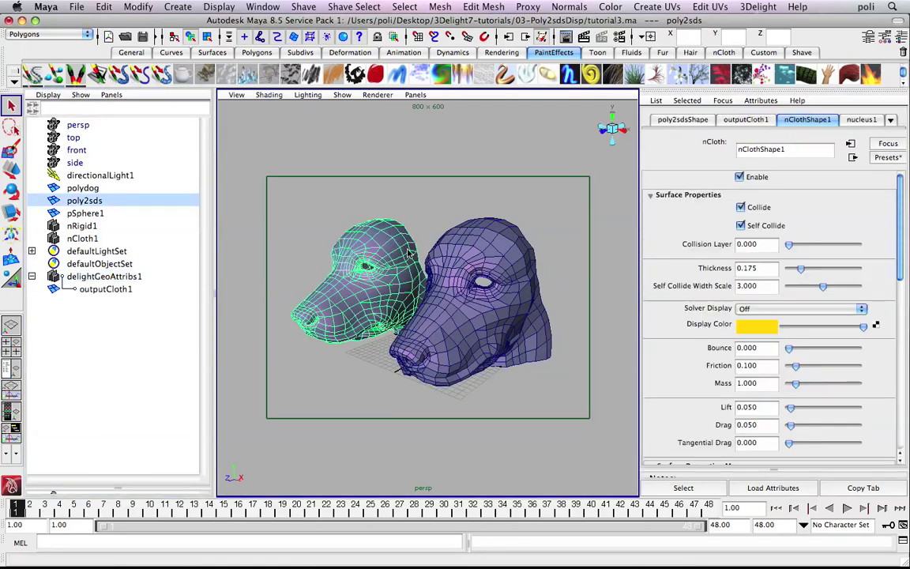
pyautogui.click(32, 276)
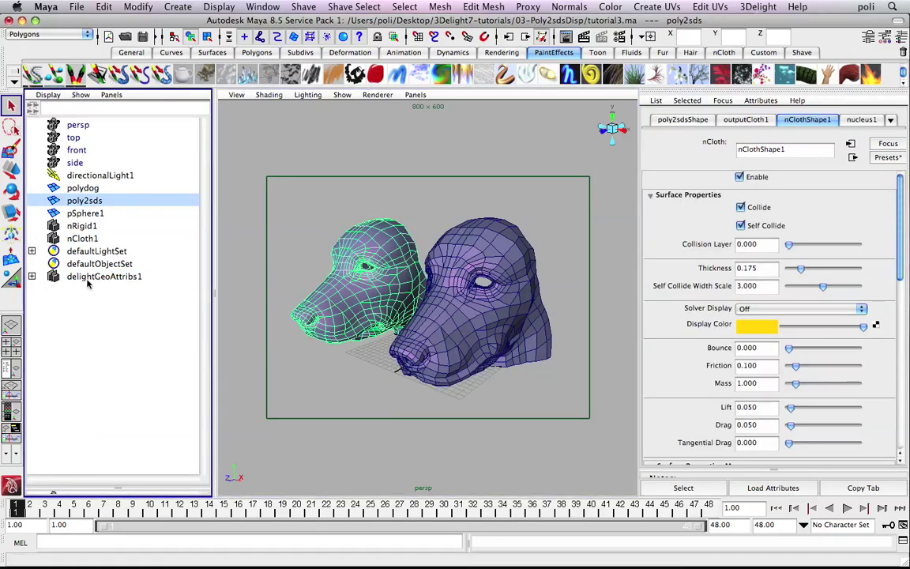
pyautogui.click(89, 276)
# Rename delightGeoAttribs1 to poly2sds in the Outliner
pyautogui.doubleClick(91, 278)
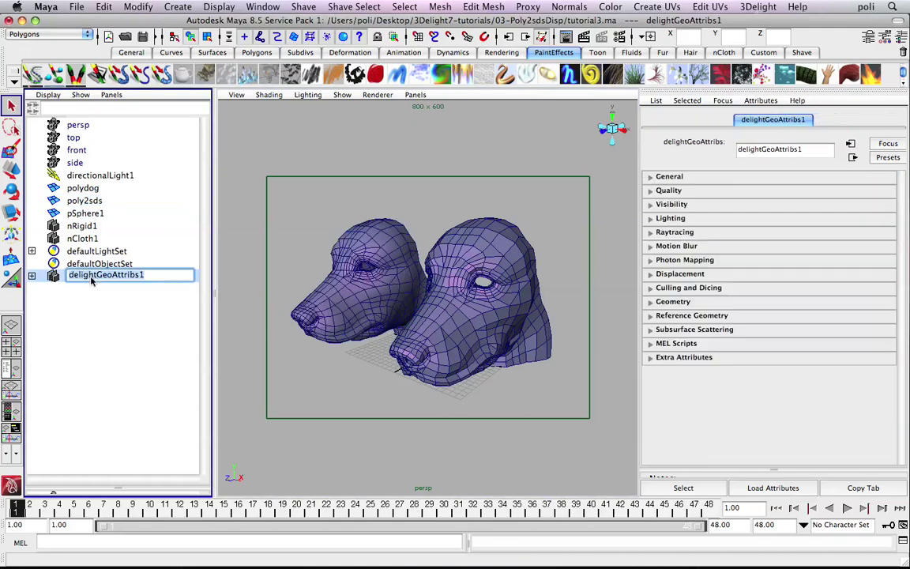
pyautogui.write('poly2sd')
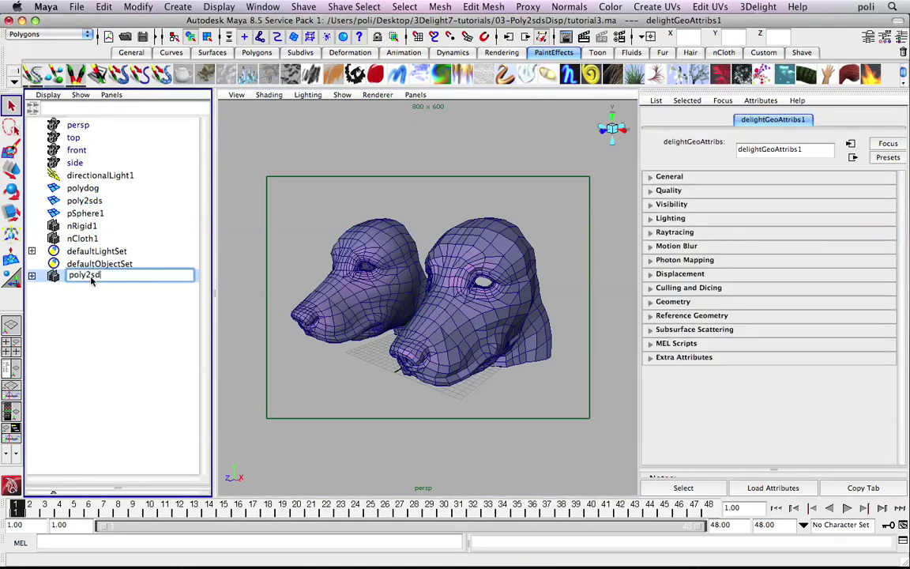
pyautogui.write('s')
pyautogui.press('Return')
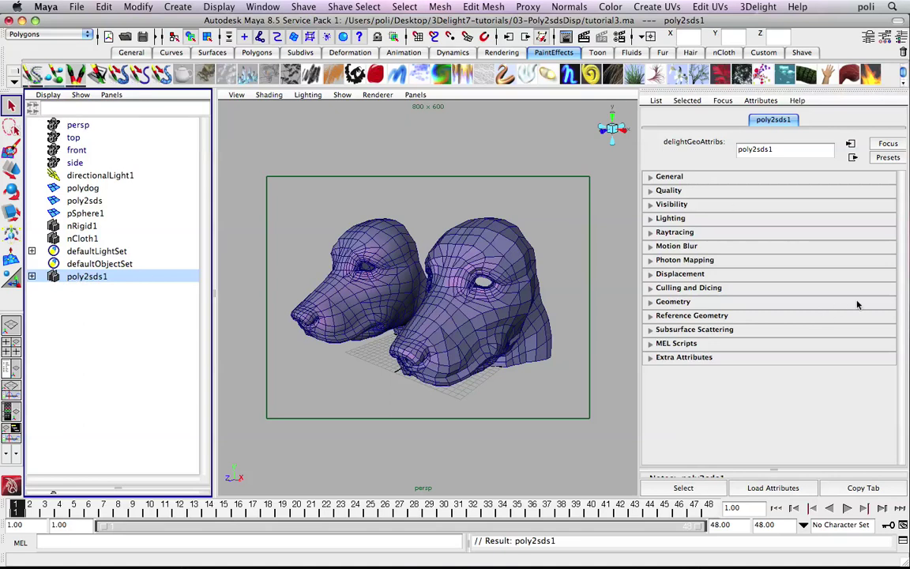
# Enable Poly As Subd under Geometry > Polygons for poly2sds1
pyautogui.click(684, 302)
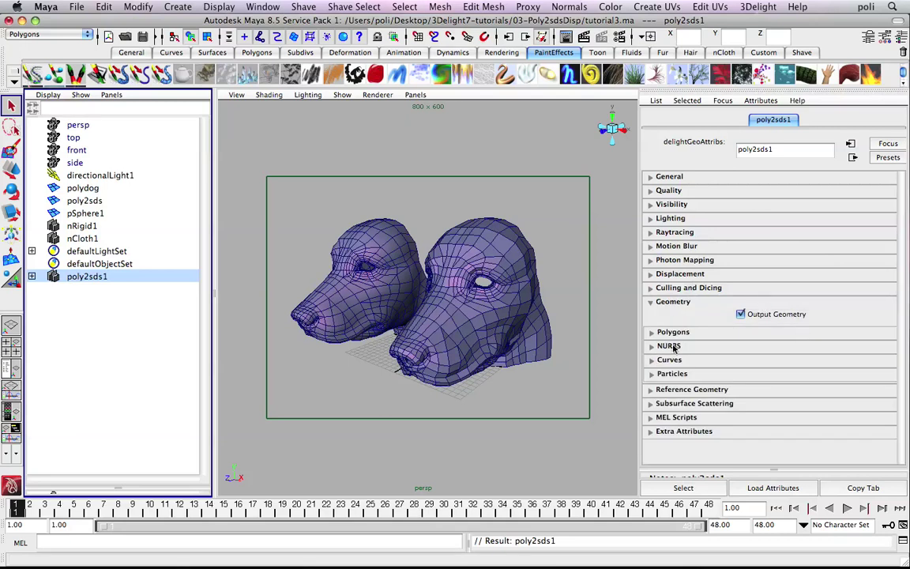
pyautogui.click(668, 333)
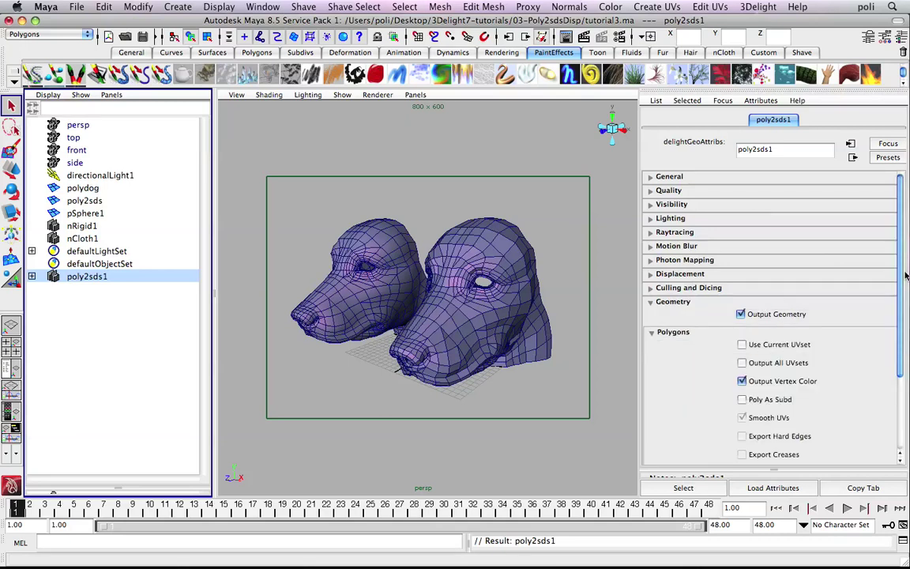
pyautogui.scroll(-3, 813, 268)
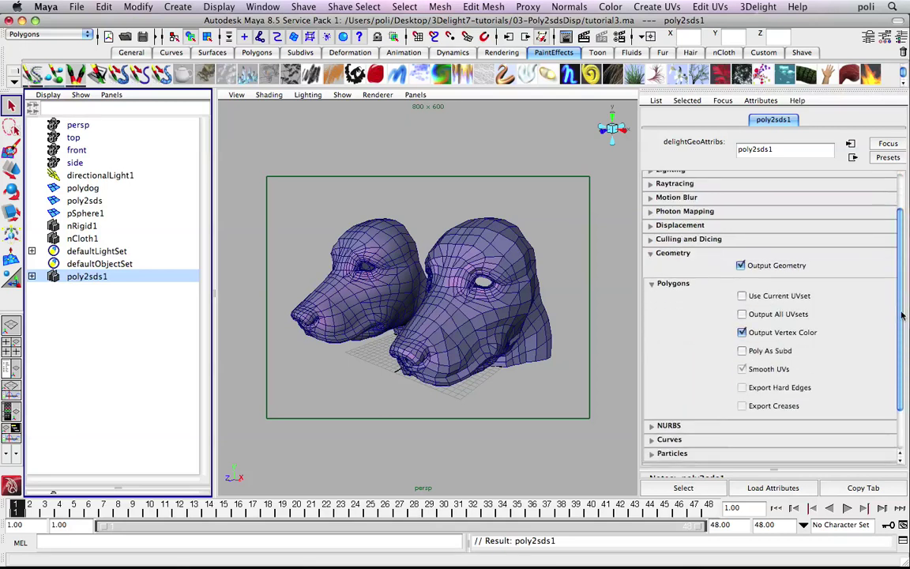
pyautogui.click(785, 352)
# Select the left dog head several times and clear the selection again
pyautogui.click(356, 253)
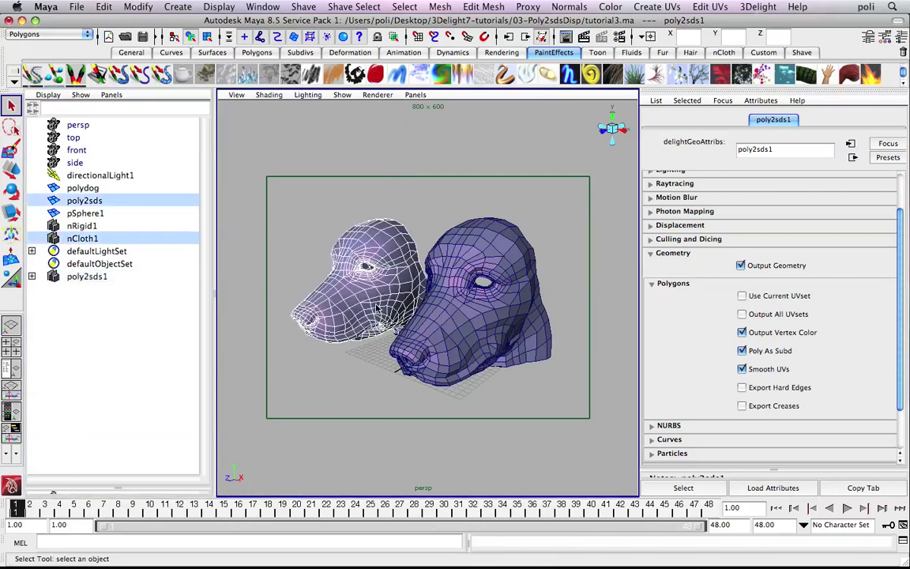
pyautogui.click(377, 170)
pyautogui.click(332, 253)
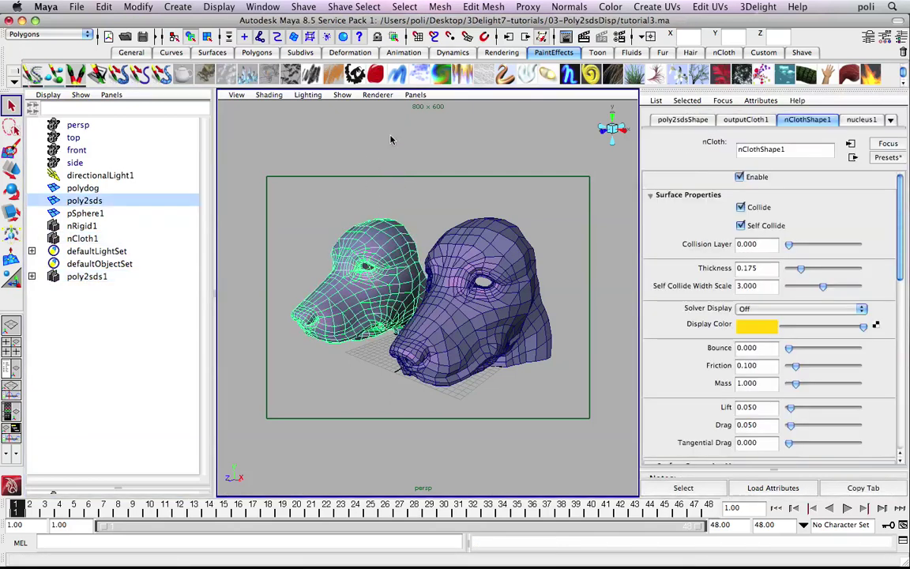
pyautogui.click(353, 153)
pyautogui.moveTo(317, 209); pyautogui.dragTo(357, 293)
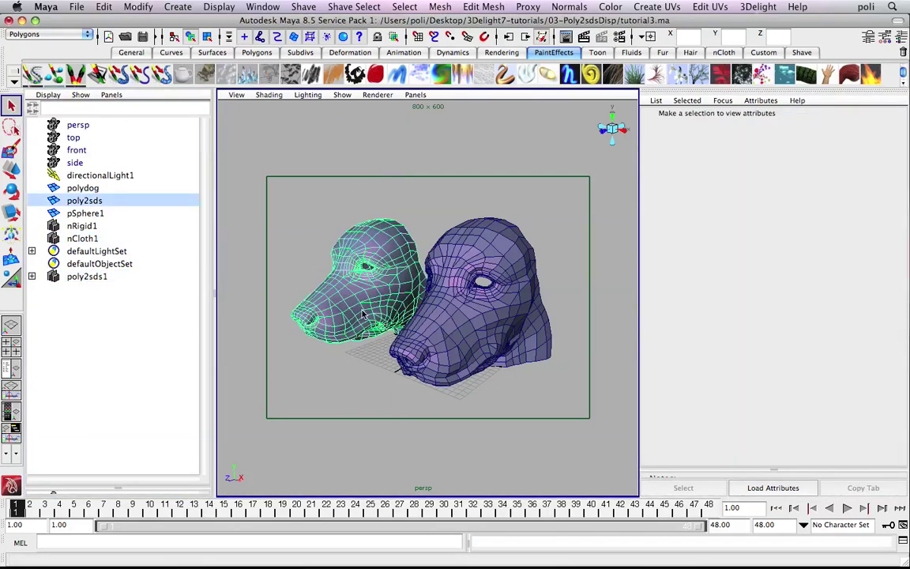
pyautogui.click(387, 193)
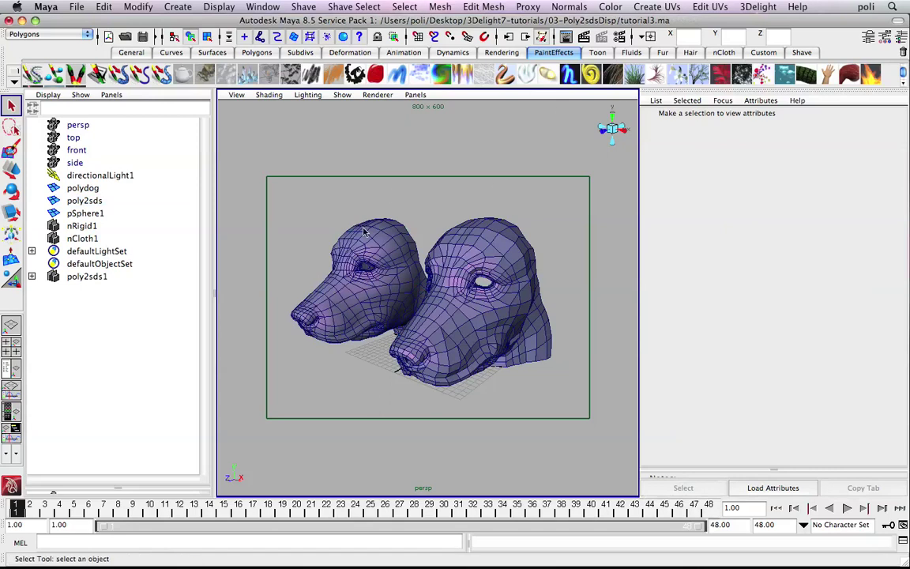
# Re-render both dog heads with the last rendered 3Delight pass
pyautogui.click(573, 6)
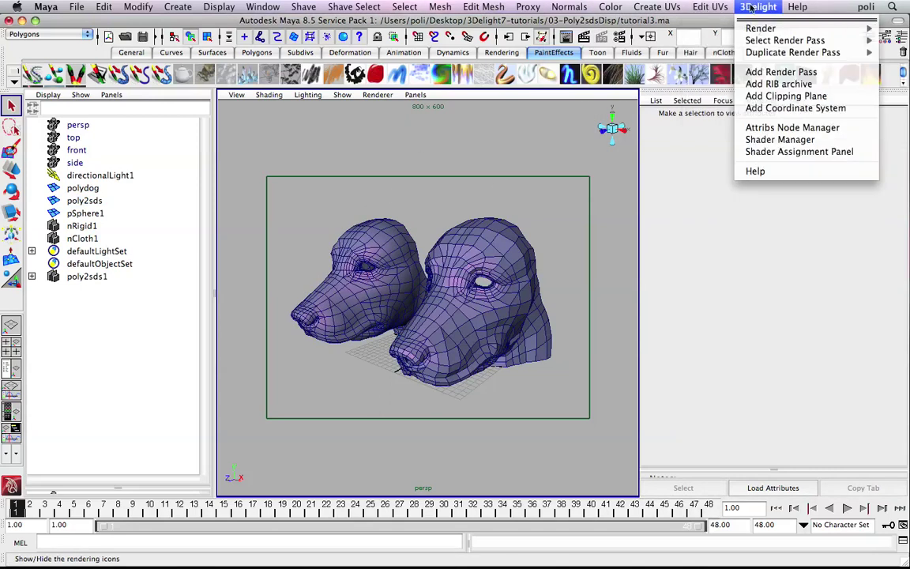
pyautogui.moveTo(759, 29)
pyautogui.click(672, 30)
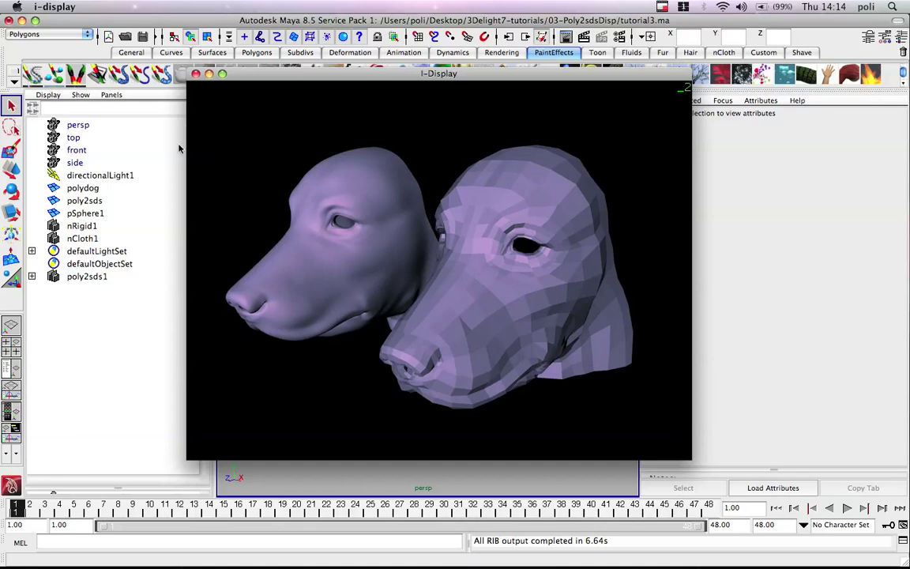
# Hide the right polydog head, leaving only the poly2sds head visible
pyautogui.click(190, 23)
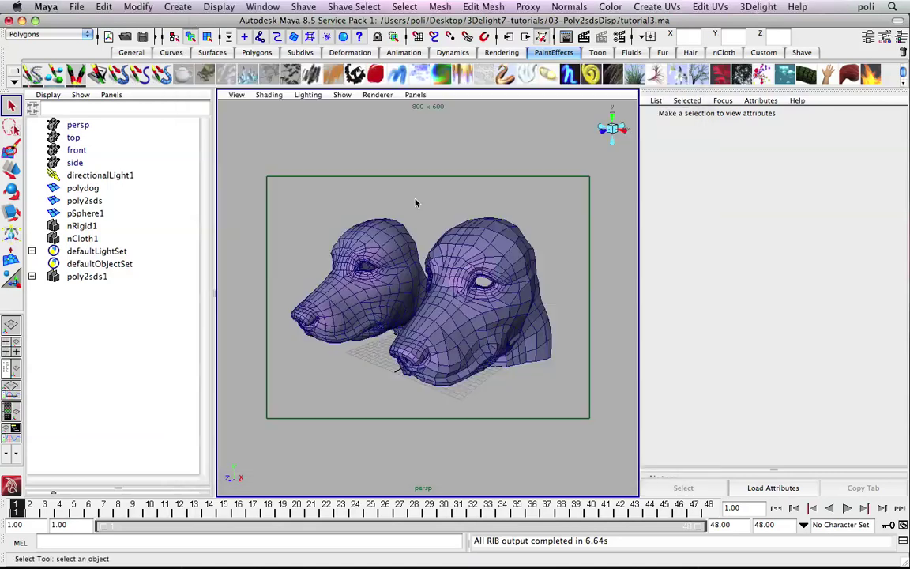
pyautogui.click(489, 269)
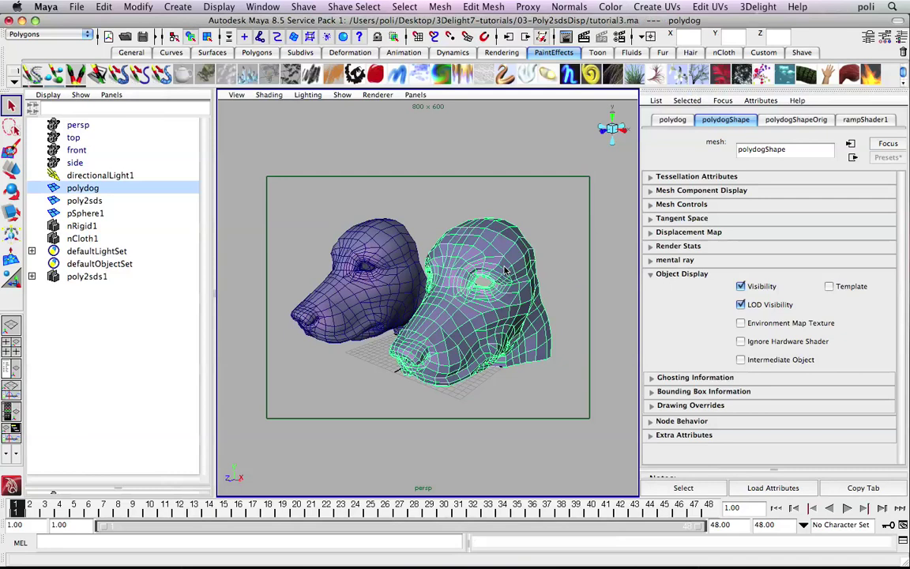
pyautogui.hotkey('ctrl', 'h')
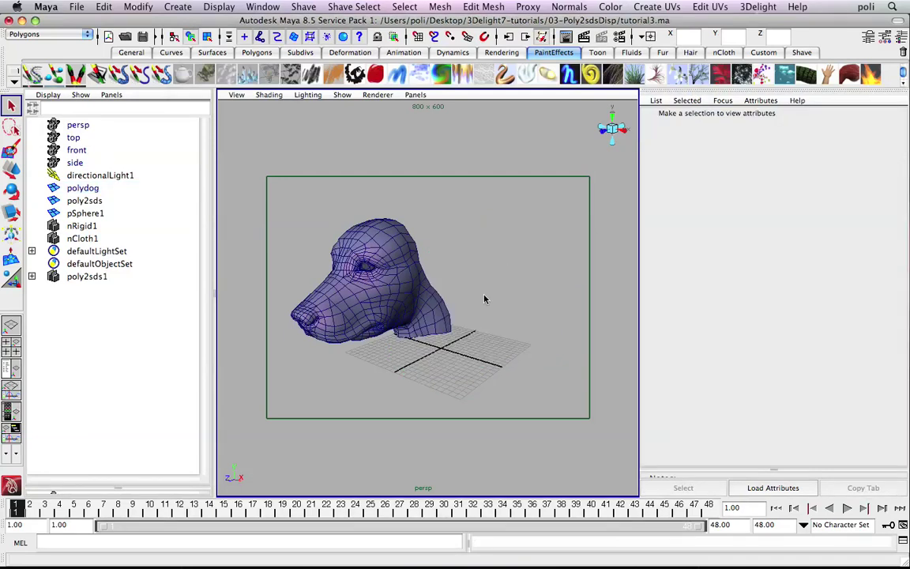
pyautogui.click(393, 286)
pyautogui.keyDown('alt'); pyautogui.moveTo(392, 286); pyautogui.dragTo(493, 119); pyautogui.keyUp('alt')
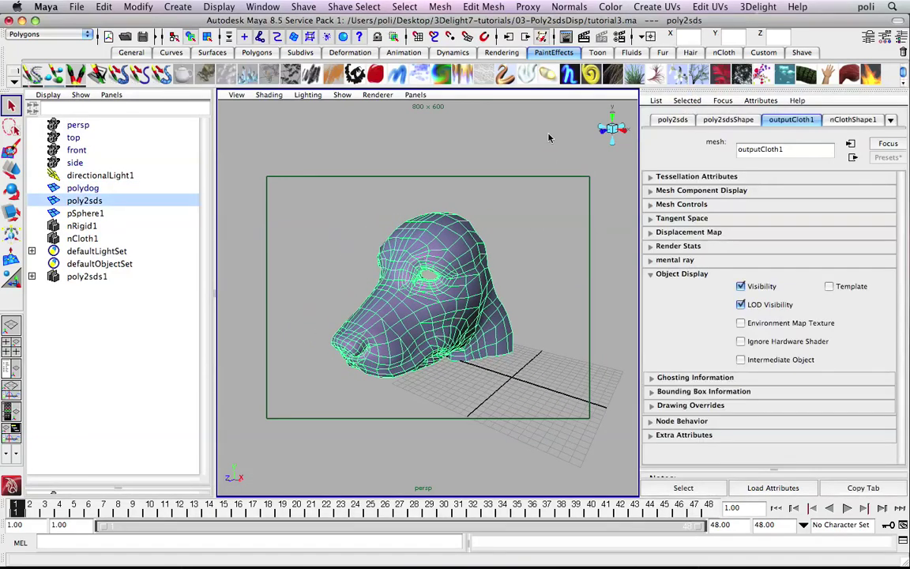
pyautogui.click(545, 153)
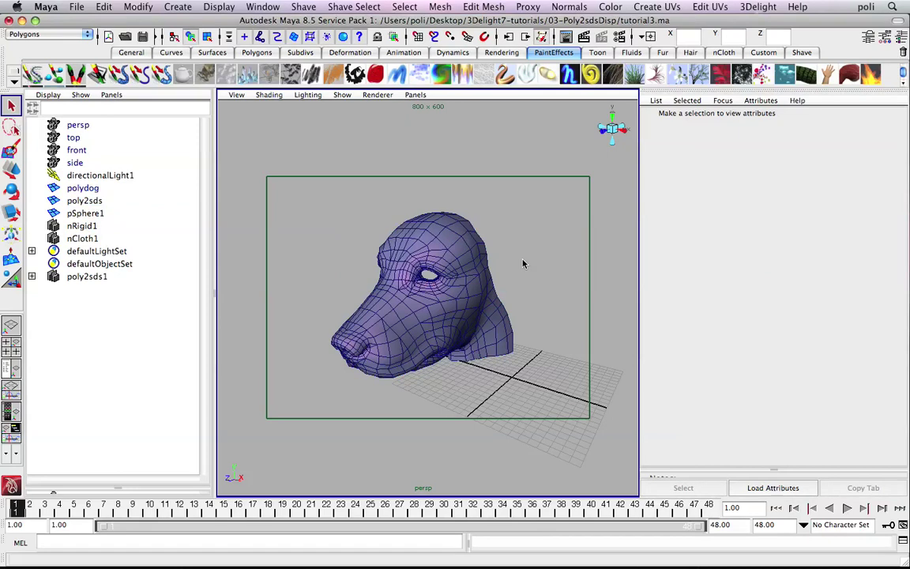
# Select poly2sds1 in the Outliner and set its Displacement Bound to 1
pyautogui.scroll(2, 523, 264)
pyautogui.scroll(1, 523, 264)
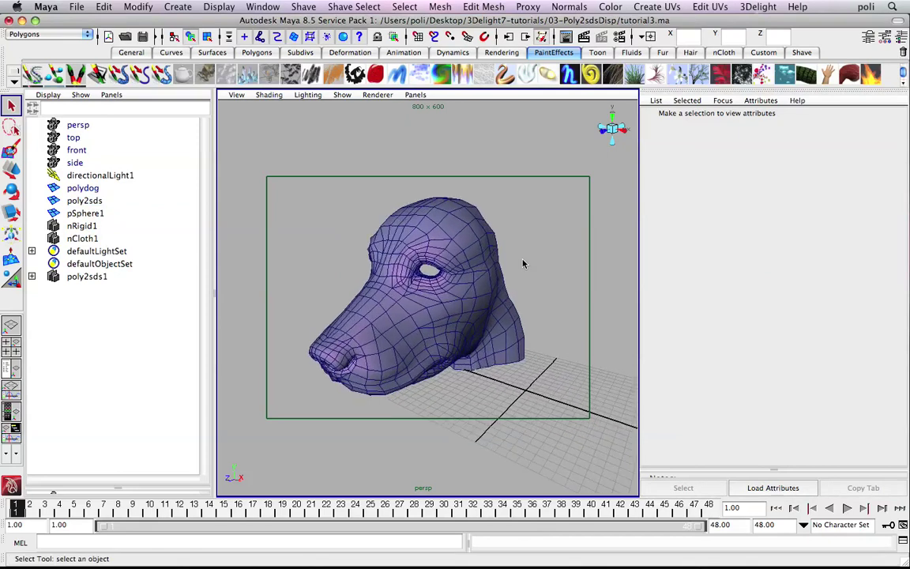
pyautogui.click(470, 242)
pyautogui.scroll(-1, 471, 242)
pyautogui.scroll(1, 470, 242)
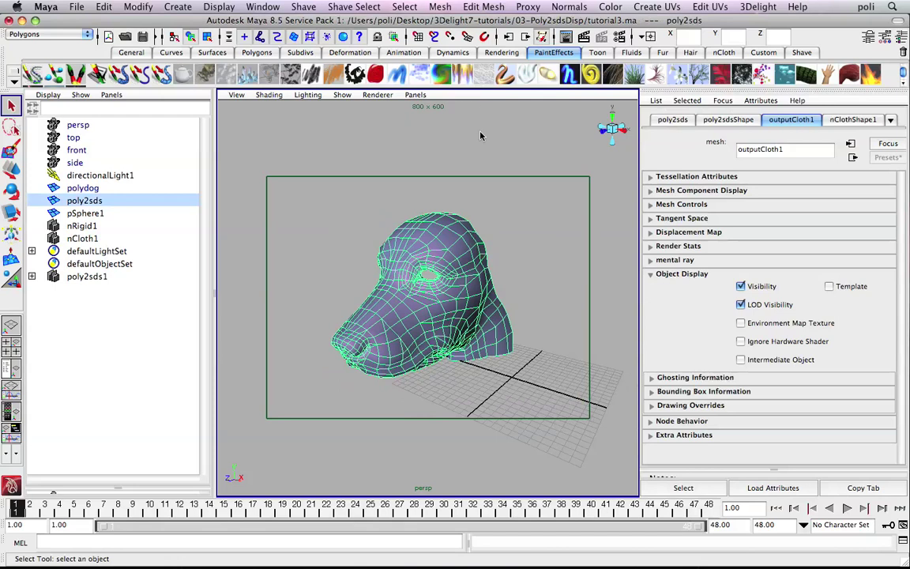
pyautogui.click(432, 117)
pyautogui.scroll(-1, 431, 117)
pyautogui.click(103, 280)
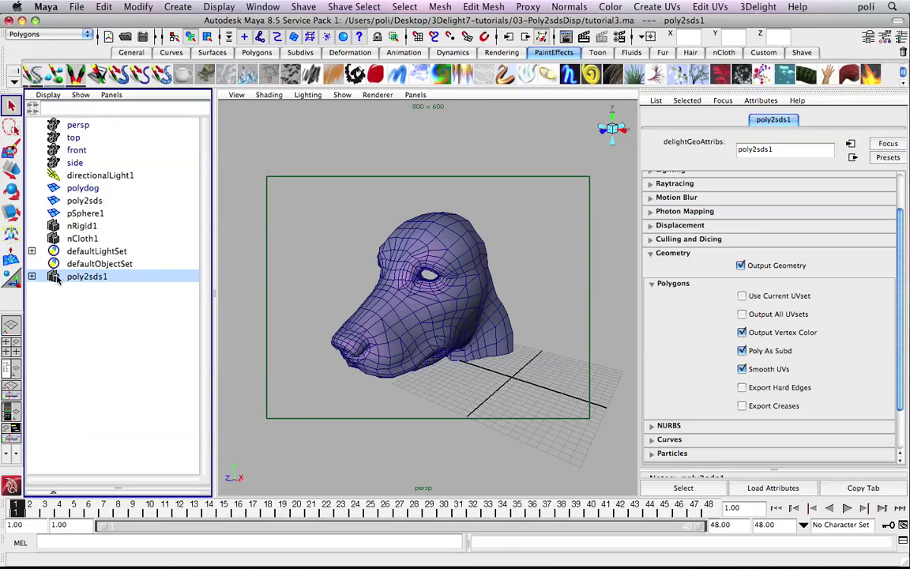
pyautogui.click(681, 225)
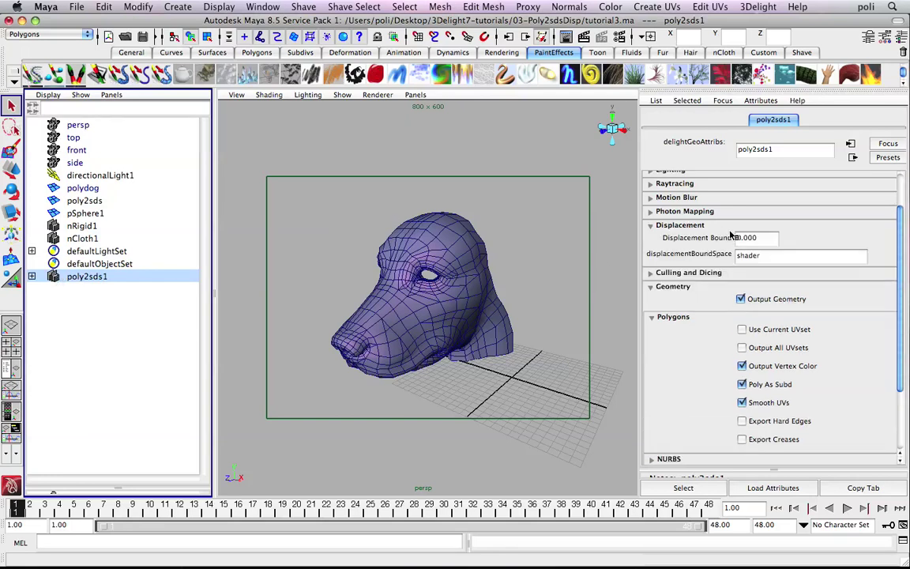
pyautogui.click(756, 238)
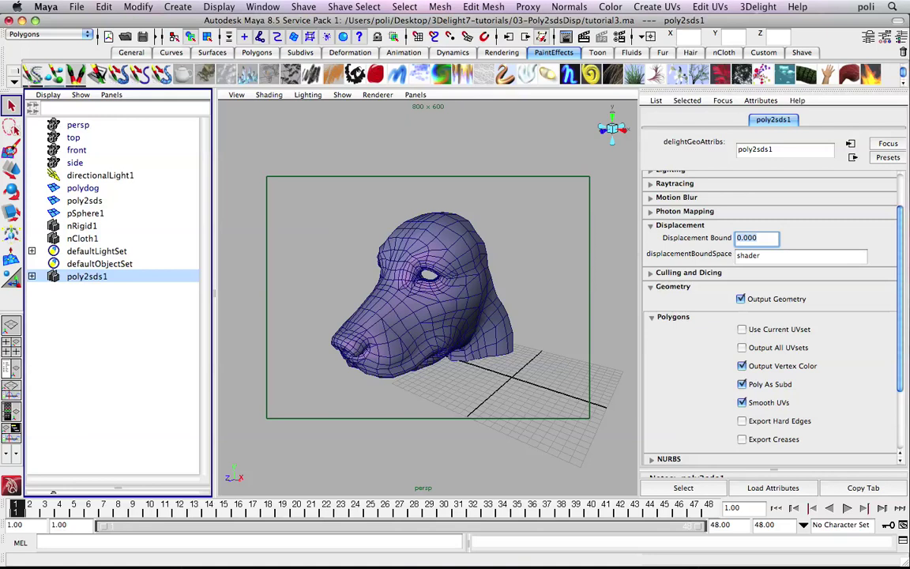
pyautogui.write('1')
pyautogui.press('Tab')
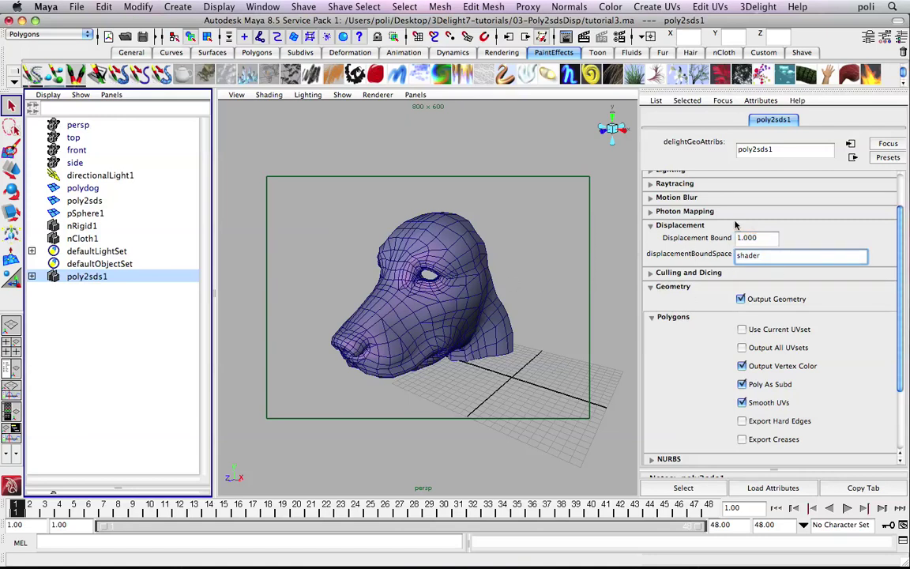
# Open the funky_displacement network in a maximized Hypershade work area and frame all nodes
pyautogui.click(16, 381)
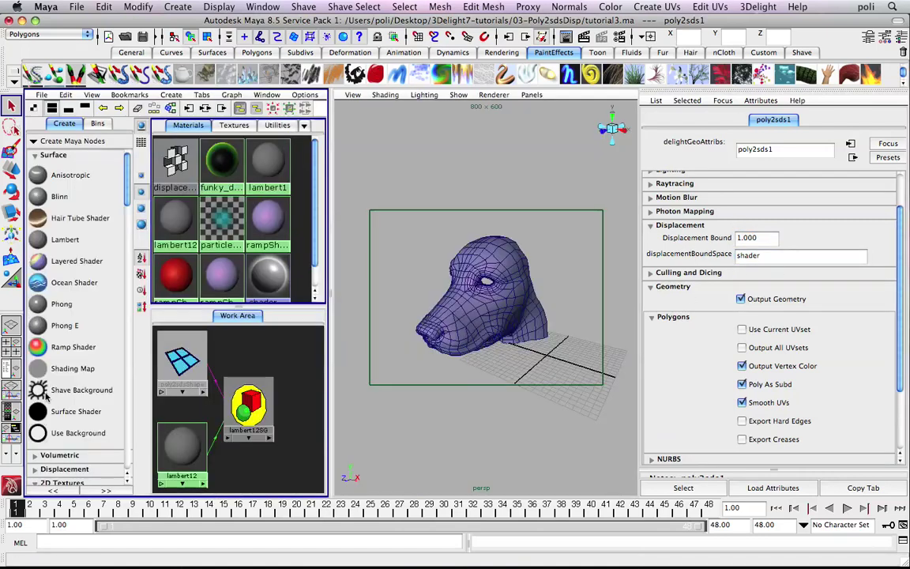
pyautogui.click(218, 162)
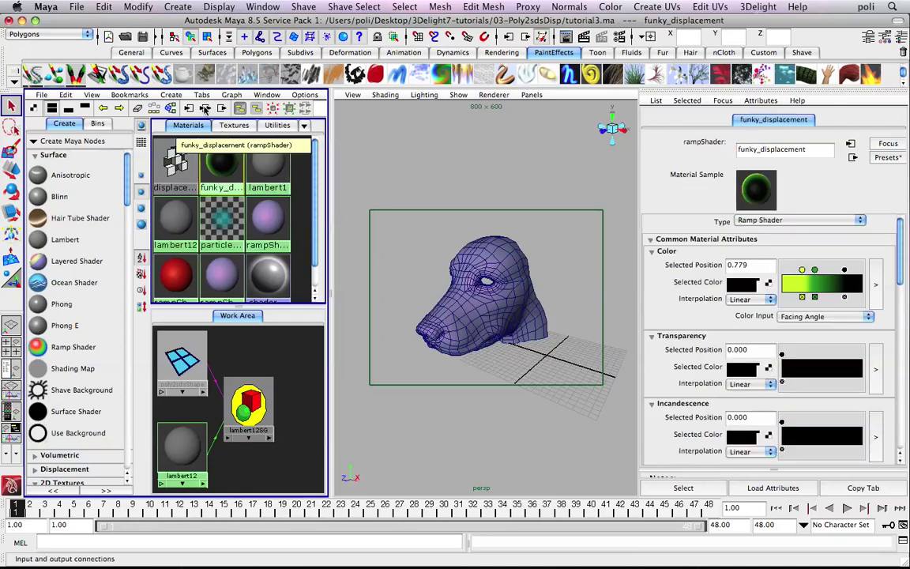
pyautogui.click(68, 106)
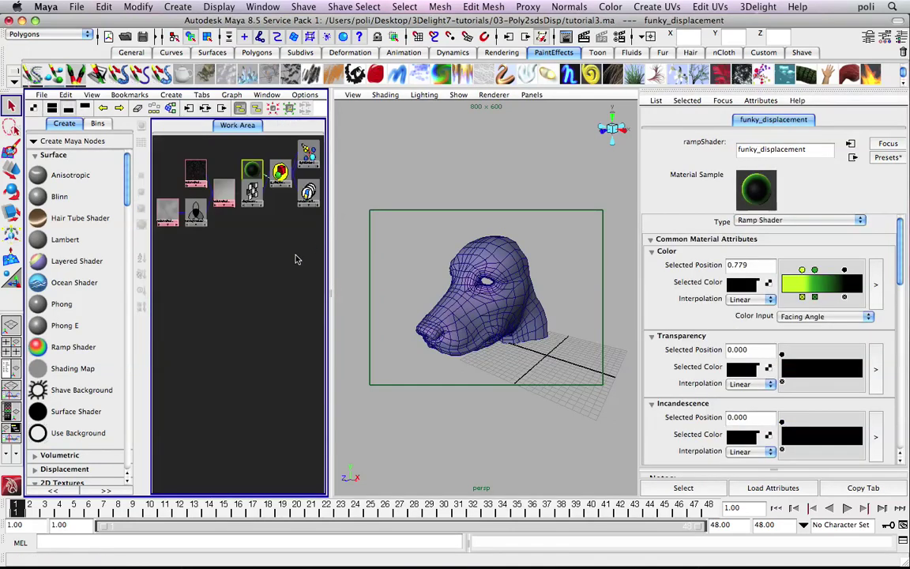
pyautogui.press('space')
pyautogui.press('a')
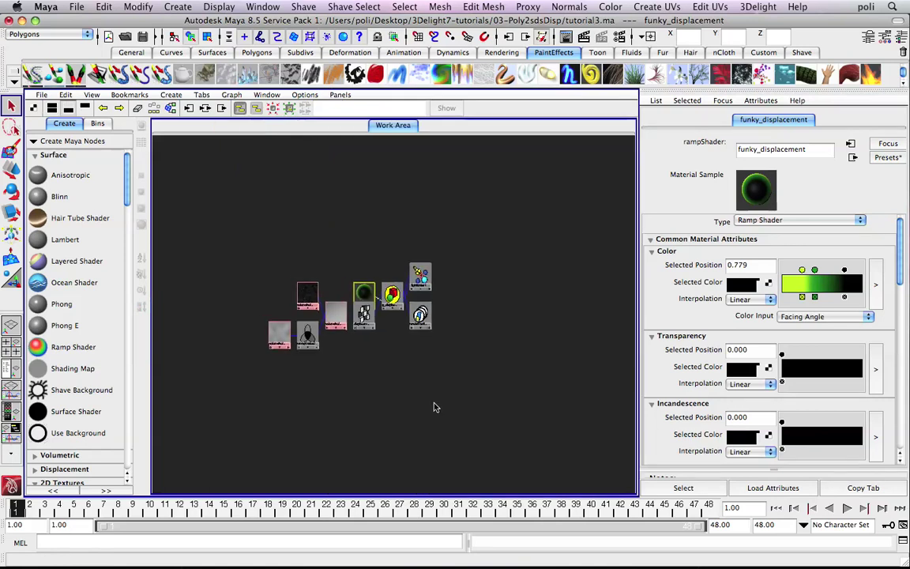
pyautogui.moveTo(249, 261); pyautogui.dragTo(442, 359)
pyautogui.press('f')
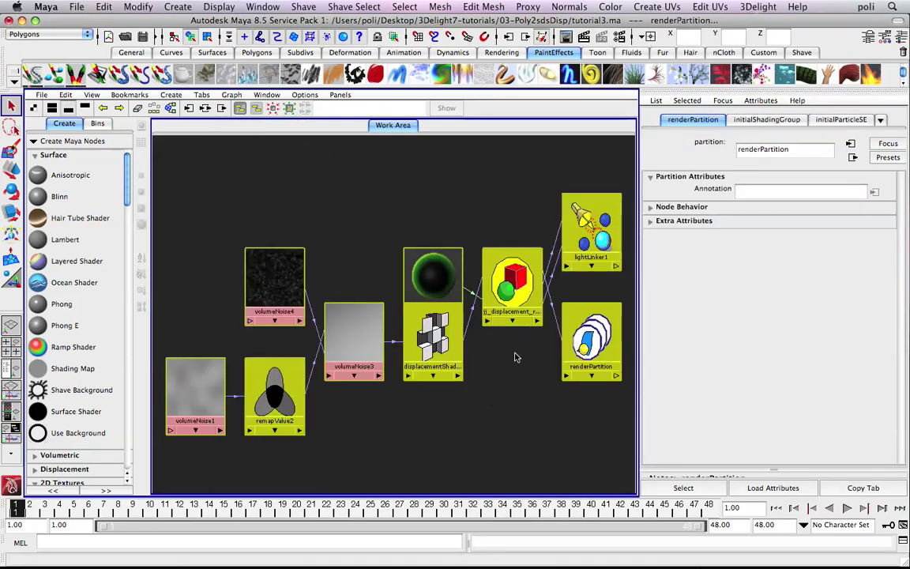
pyautogui.click(506, 196)
# Reposition the volumeNoise1, volumeNoise3 and volumeNoise4 nodes
pyautogui.moveTo(180, 363); pyautogui.dragTo(180, 313)
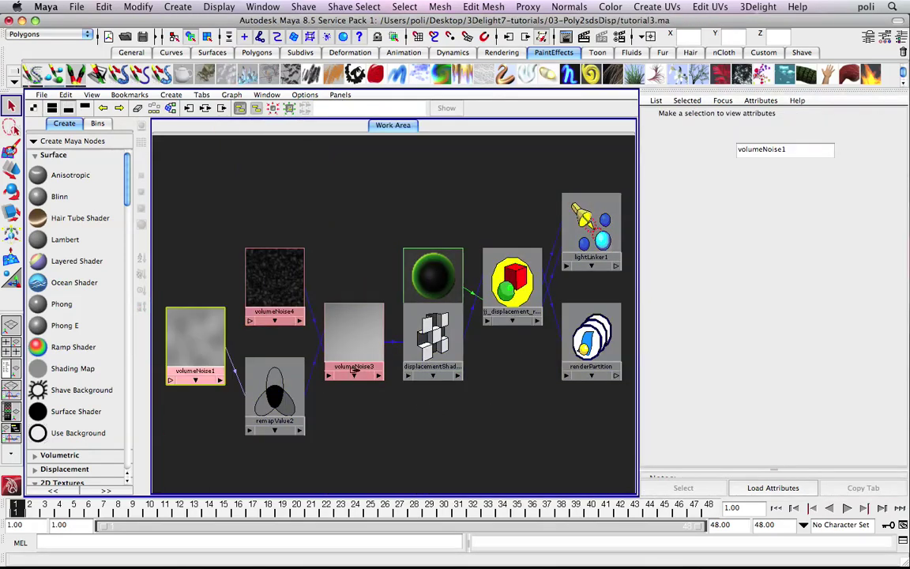
pyautogui.moveTo(362, 381); pyautogui.dragTo(369, 327)
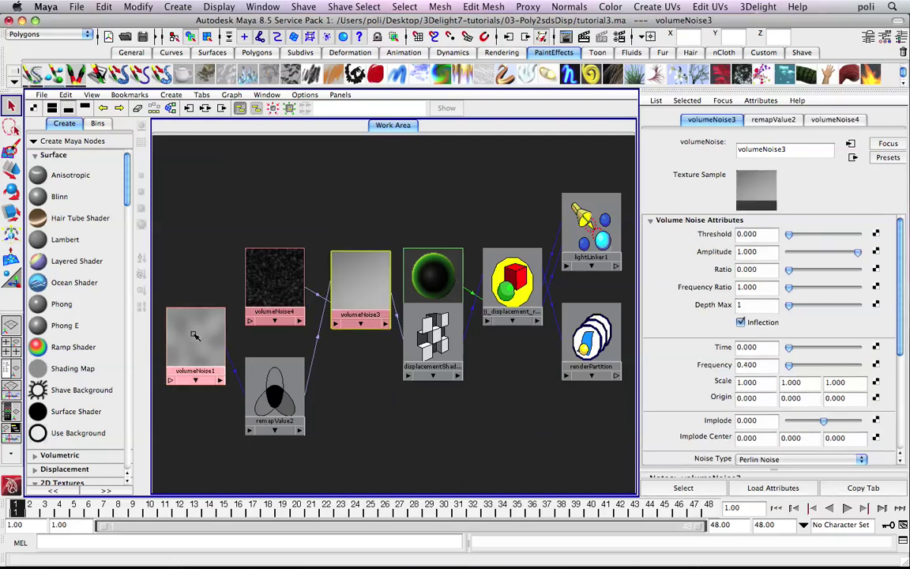
pyautogui.moveTo(195, 332)
pyautogui.mouseDown()
pyautogui.moveTo(204, 280)
pyautogui.moveTo(204, 342)
pyautogui.mouseUp()
pyautogui.moveTo(379, 296); pyautogui.dragTo(369, 328)
pyautogui.moveTo(288, 276); pyautogui.dragTo(263, 225)
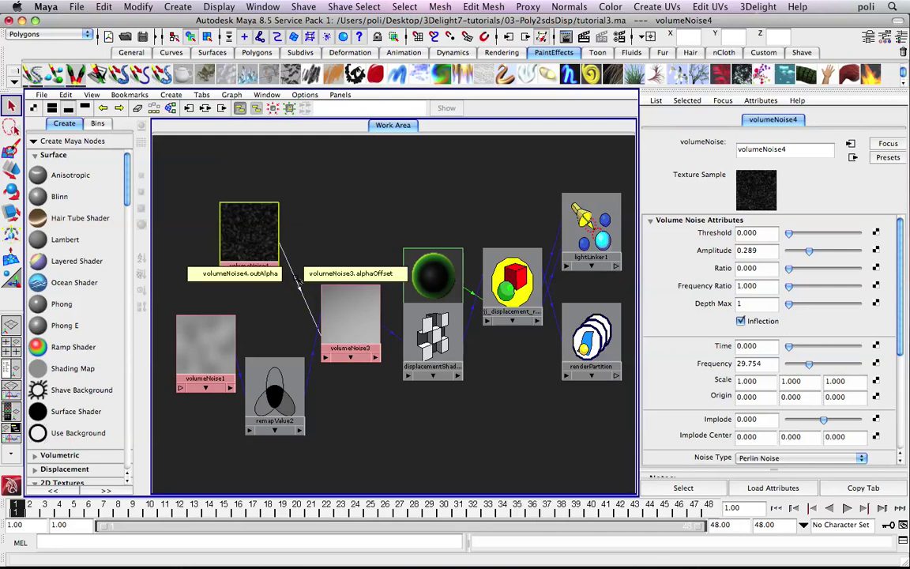
pyautogui.click(356, 341)
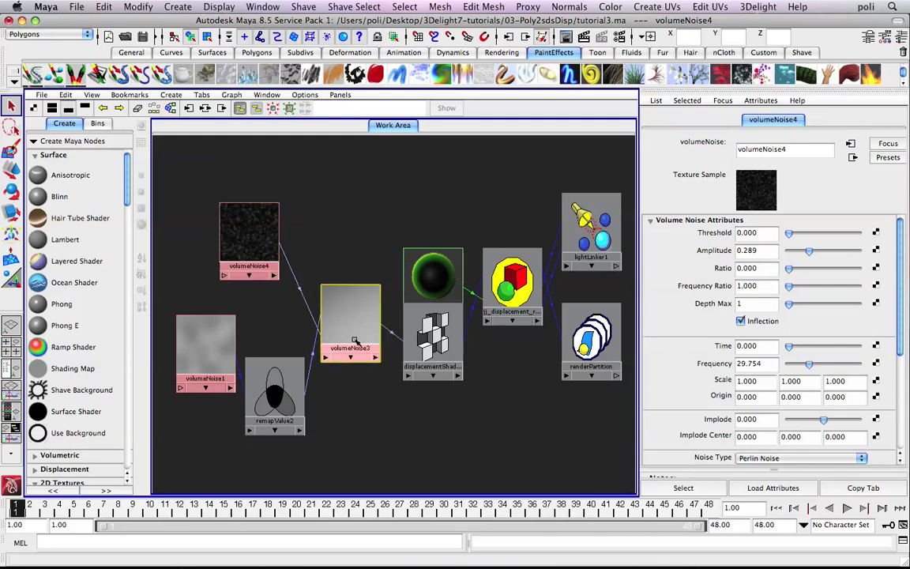
pyautogui.moveTo(356, 341); pyautogui.dragTo(366, 363)
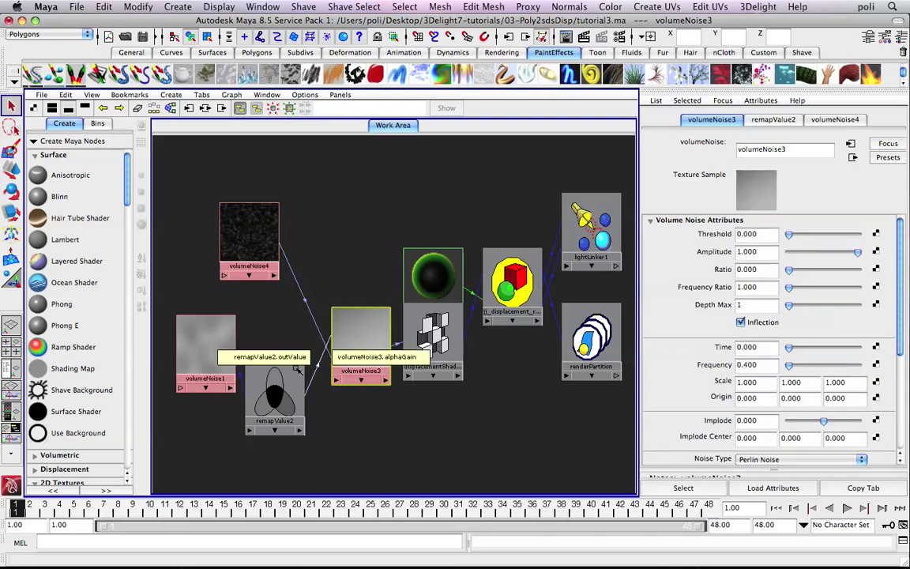
pyautogui.moveTo(205, 347); pyautogui.dragTo(159, 344)
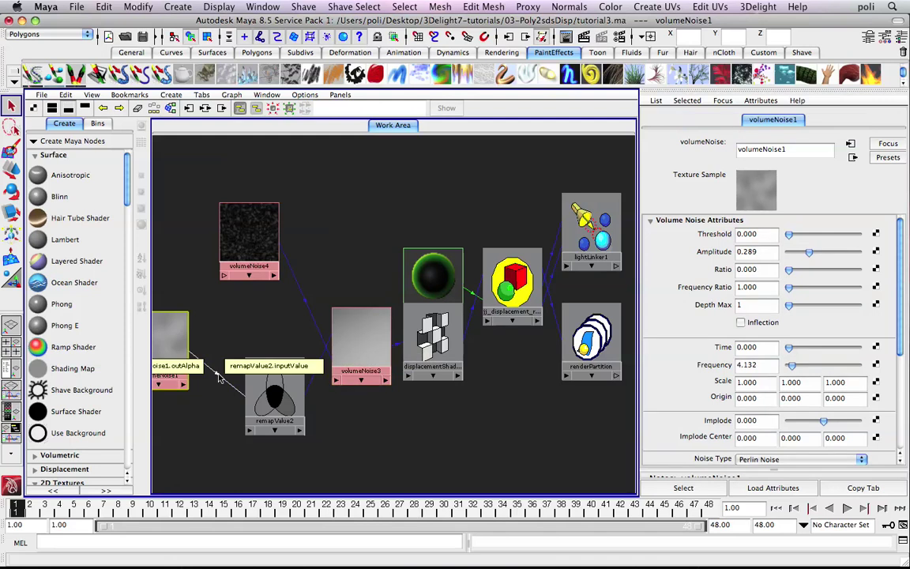
# Move remapValue2, displacementShader1, funky_displacement and the shading group into tidier positions
pyautogui.moveTo(275, 423); pyautogui.dragTo(270, 395)
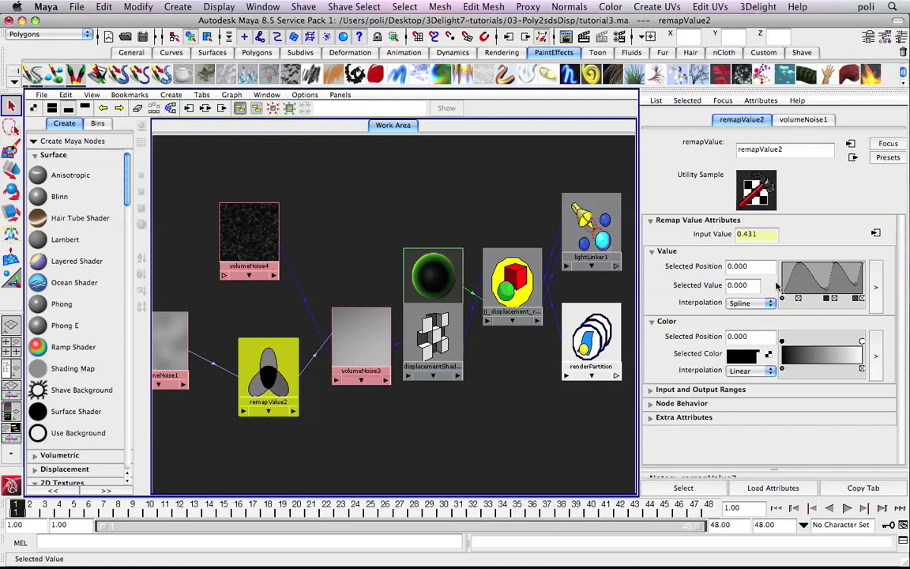
pyautogui.moveTo(236, 348); pyautogui.dragTo(226, 350)
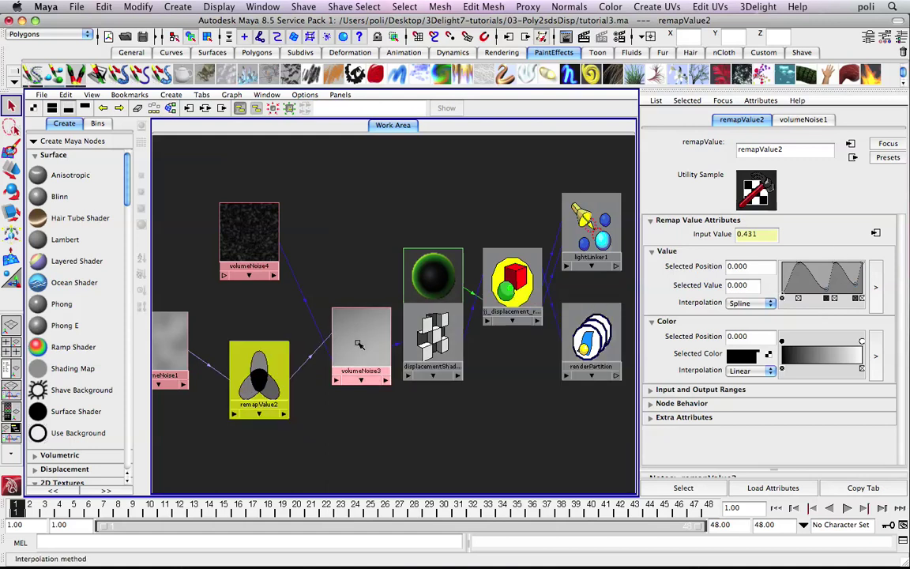
pyautogui.moveTo(342, 350); pyautogui.dragTo(332, 356)
pyautogui.moveTo(436, 374); pyautogui.dragTo(446, 414)
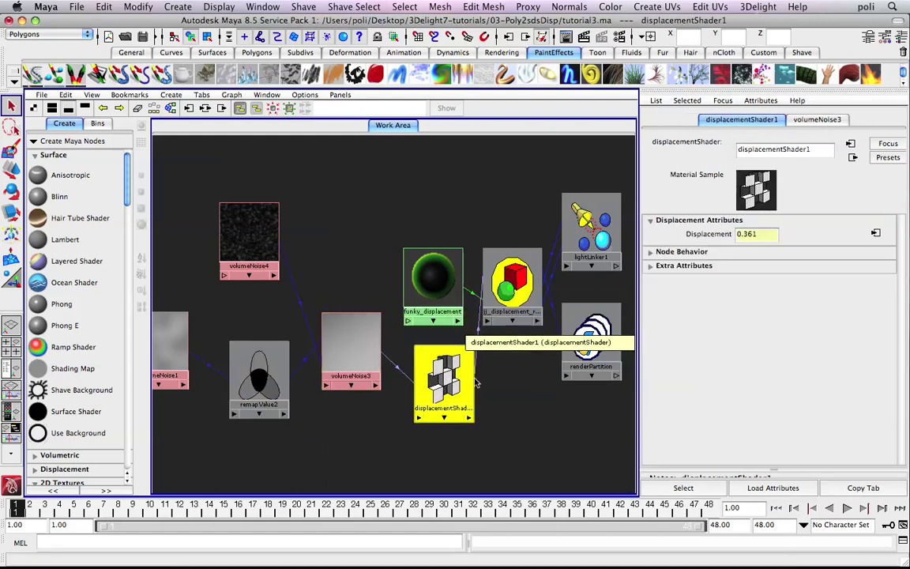
pyautogui.moveTo(433, 277); pyautogui.dragTo(419, 249)
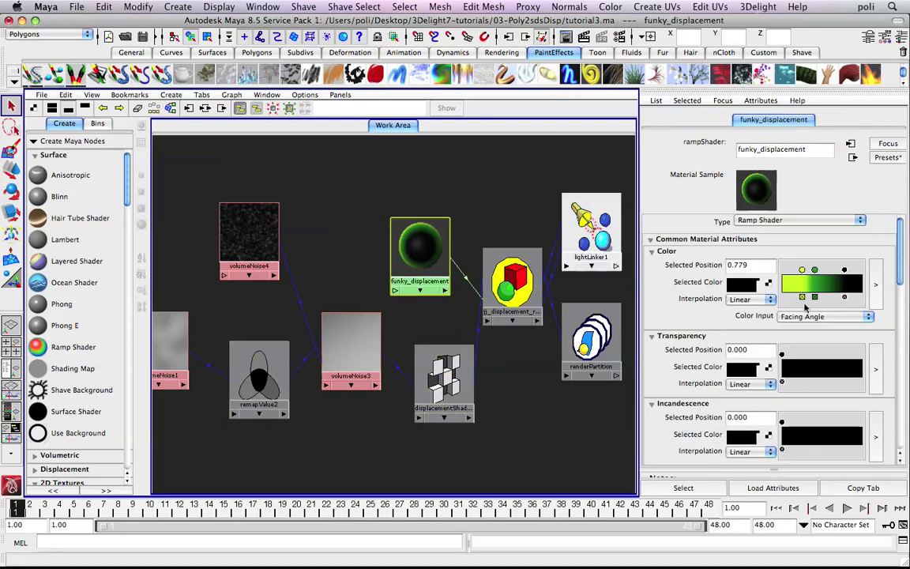
pyautogui.moveTo(485, 298); pyautogui.dragTo(489, 313)
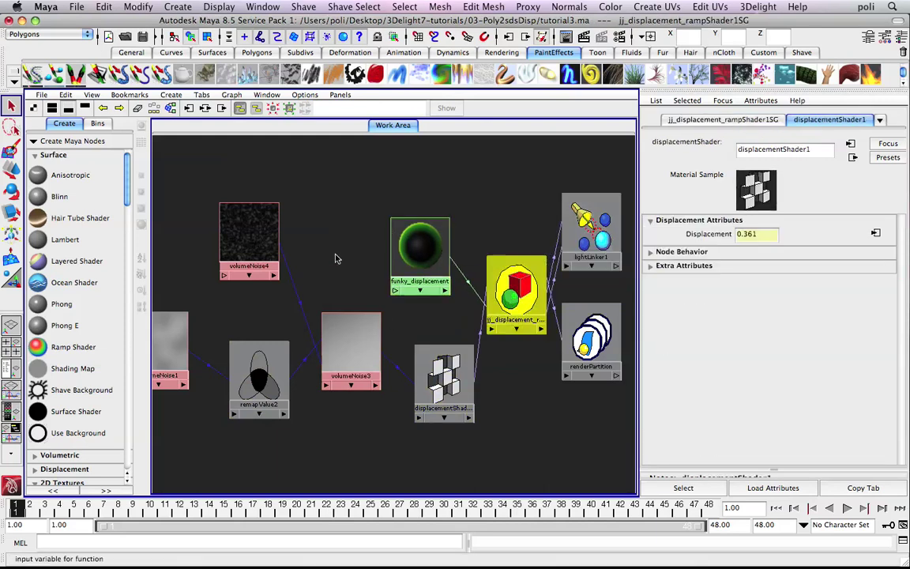
# Line volumeNoise1, volumeNoise3 and volumeNoise4 up along the top of the network
pyautogui.keyDown('alt'); pyautogui.moveTo(305, 233); pyautogui.dragTo(365, 237, button='middle'); pyautogui.keyUp('alt')
pyautogui.moveTo(201, 300); pyautogui.dragTo(261, 245)
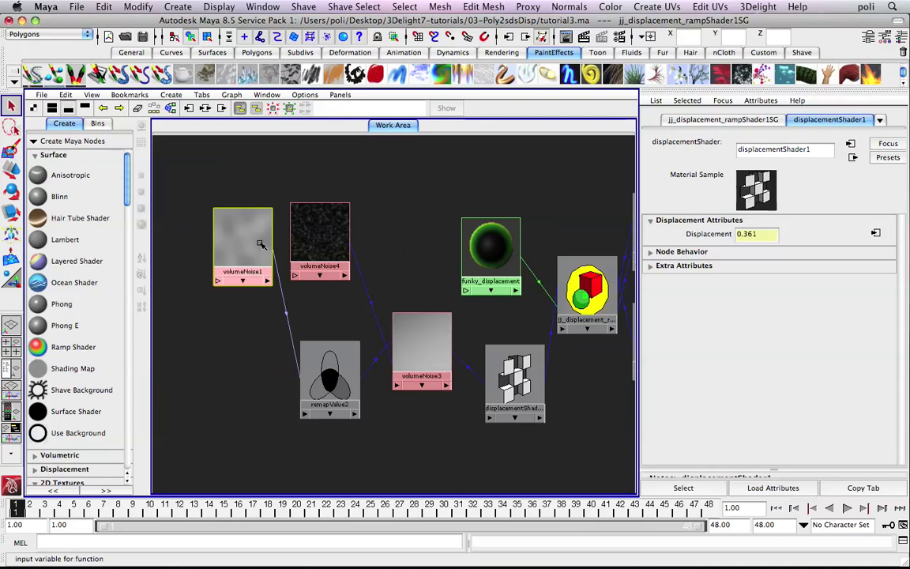
pyautogui.moveTo(396, 352); pyautogui.dragTo(377, 209)
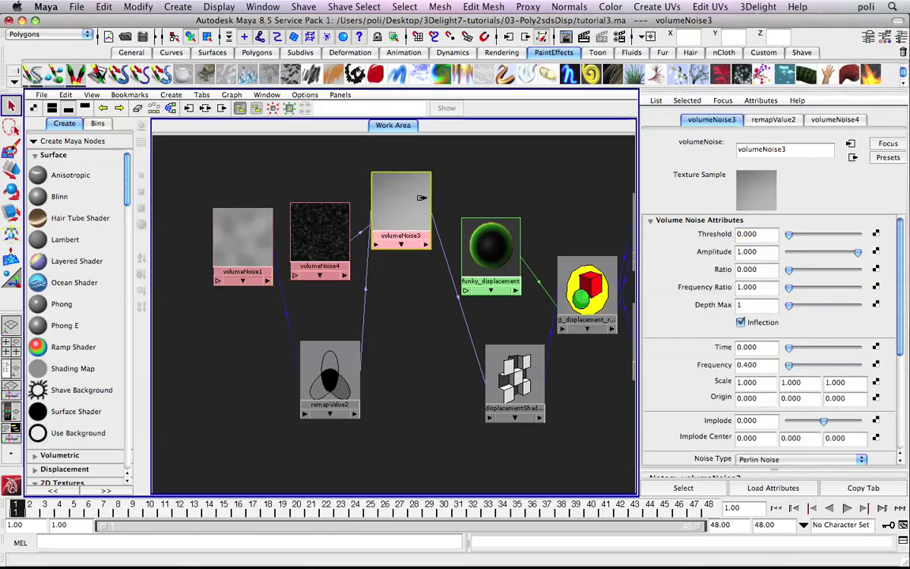
pyautogui.moveTo(263, 238); pyautogui.dragTo(248, 188)
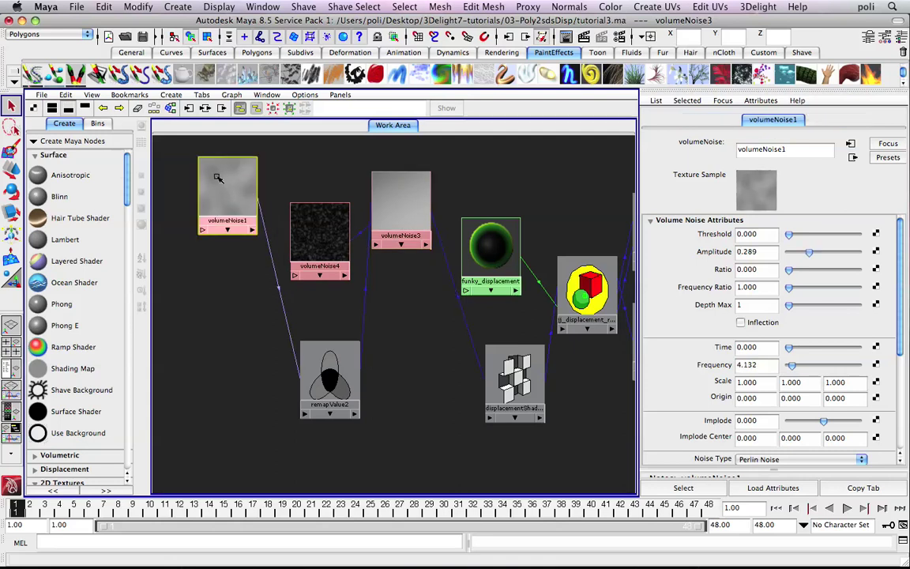
pyautogui.moveTo(312, 235); pyautogui.dragTo(312, 231)
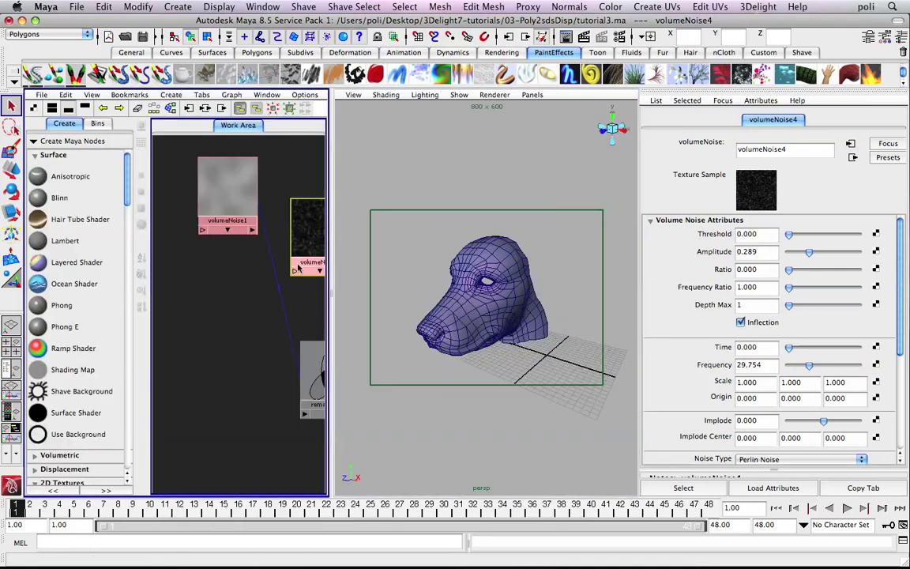
pyautogui.keyDown('alt'); pyautogui.moveTo(303, 272); pyautogui.dragTo(180, 278, button='middle'); pyautogui.keyUp('alt')
# Assign the funky_displacement material to the dog head mesh and check it in the maximized perspective view
pyautogui.click(182, 245)
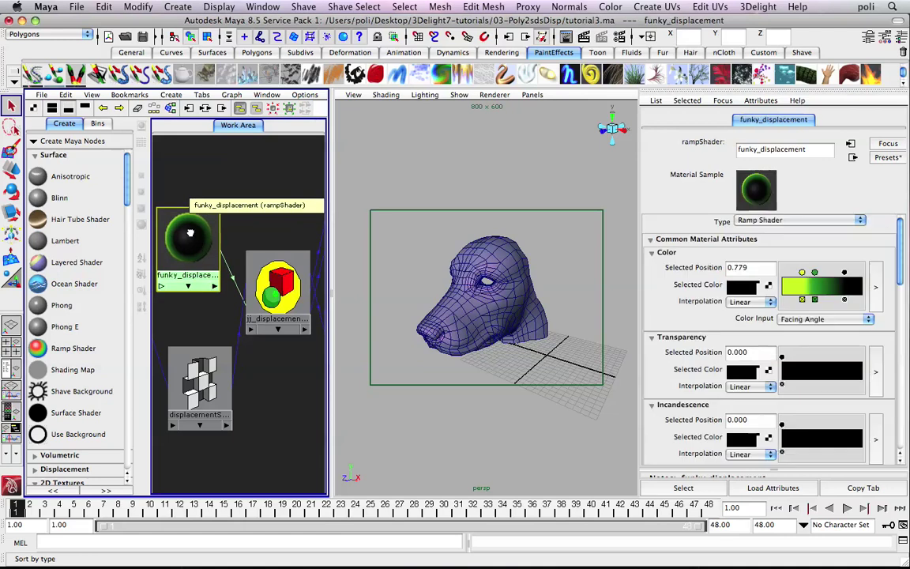
pyautogui.moveTo(181, 236); pyautogui.dragTo(476, 269, button='middle')
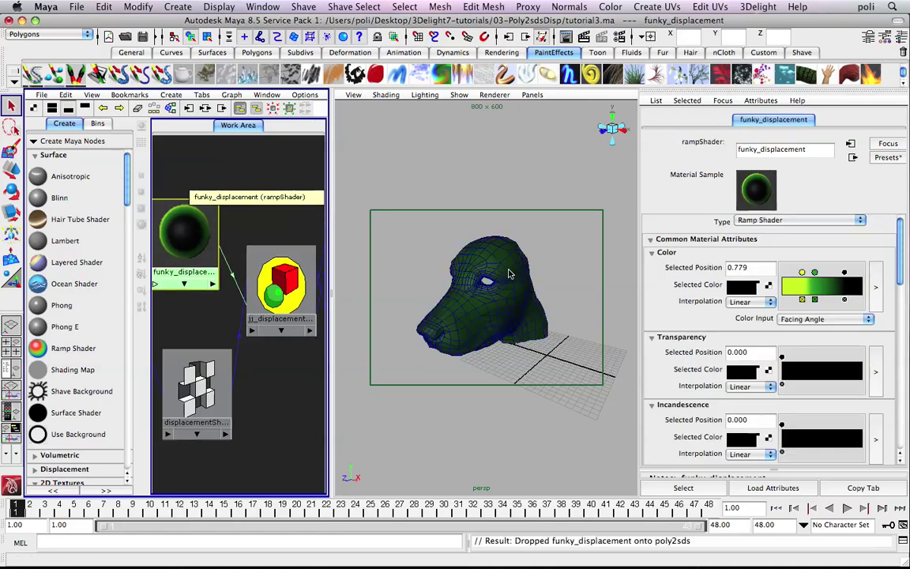
pyautogui.press('space')
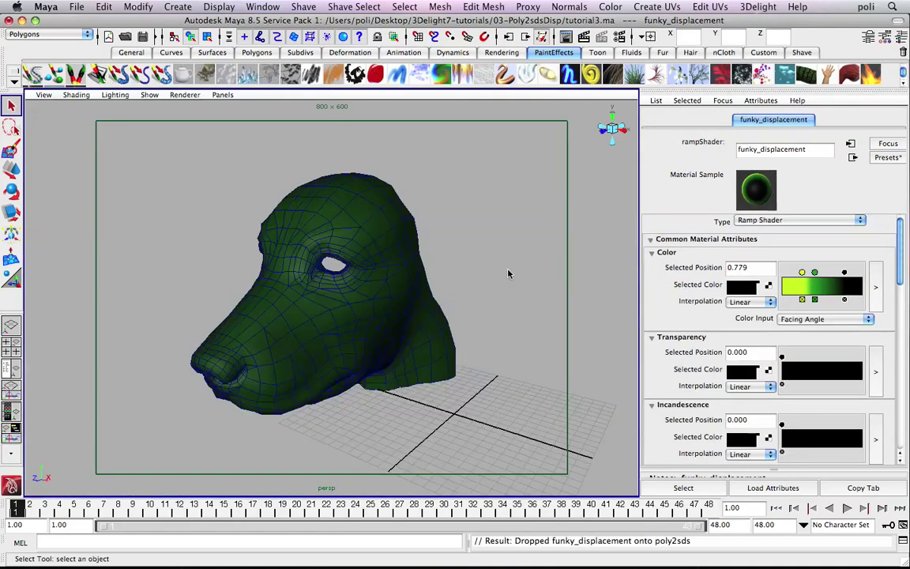
pyautogui.press('space')
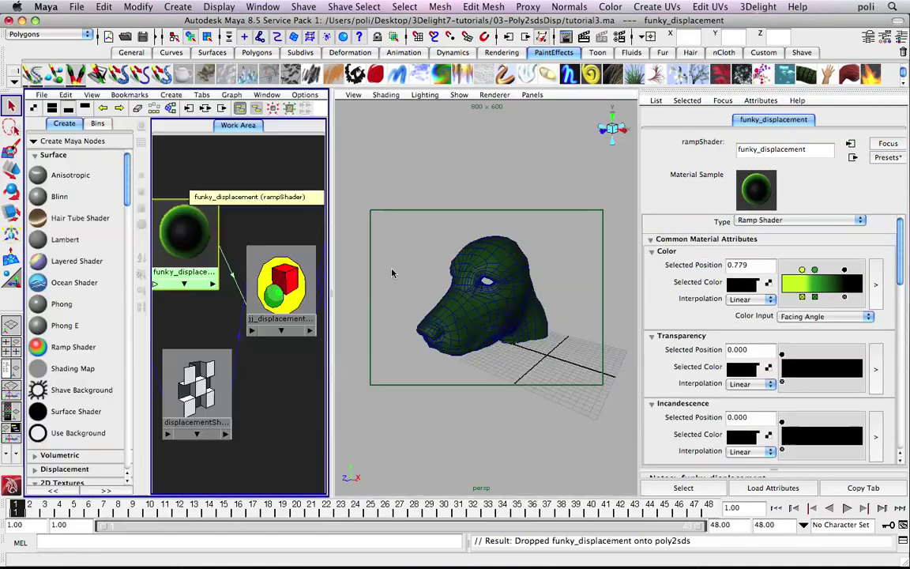
# Inspect the displacementShader1 and volumeNoise3 nodes, then select the dog head mesh
pyautogui.click(200, 385)
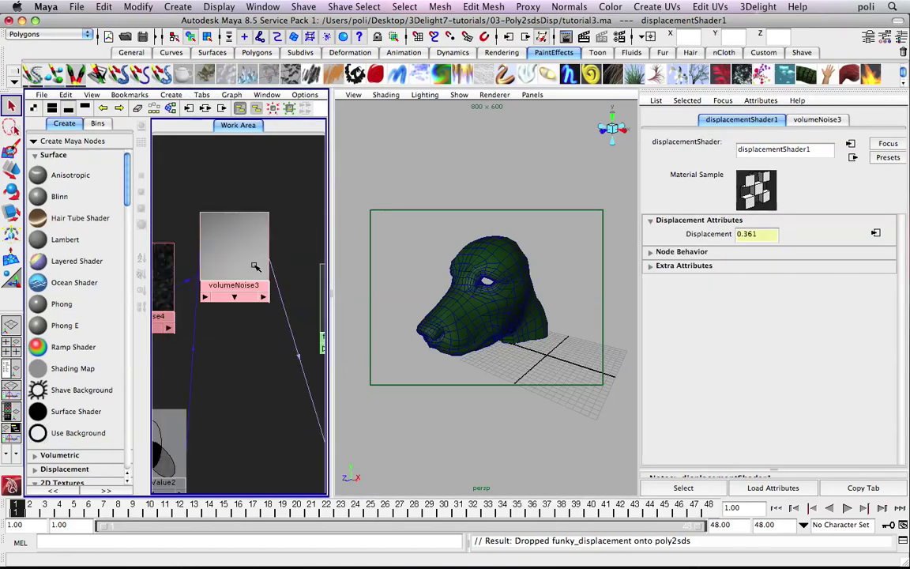
pyautogui.click(253, 250)
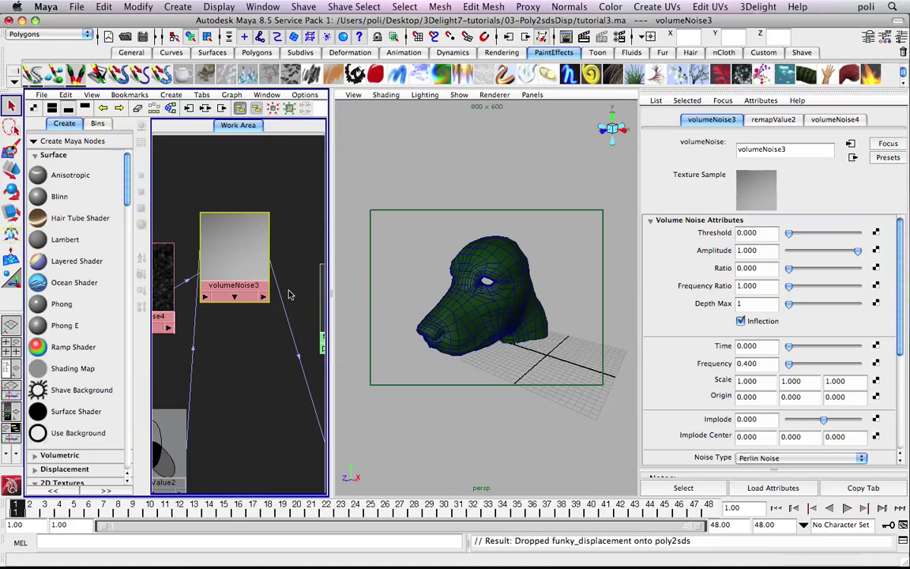
pyautogui.moveTo(227, 312)
pyautogui.keyDown('alt'); pyautogui.mouseDown(button='middle')
pyautogui.moveTo(312, 282)
pyautogui.moveTo(236, 231)
pyautogui.mouseUp(button='middle'); pyautogui.keyUp('alt')
pyautogui.click(447, 320)
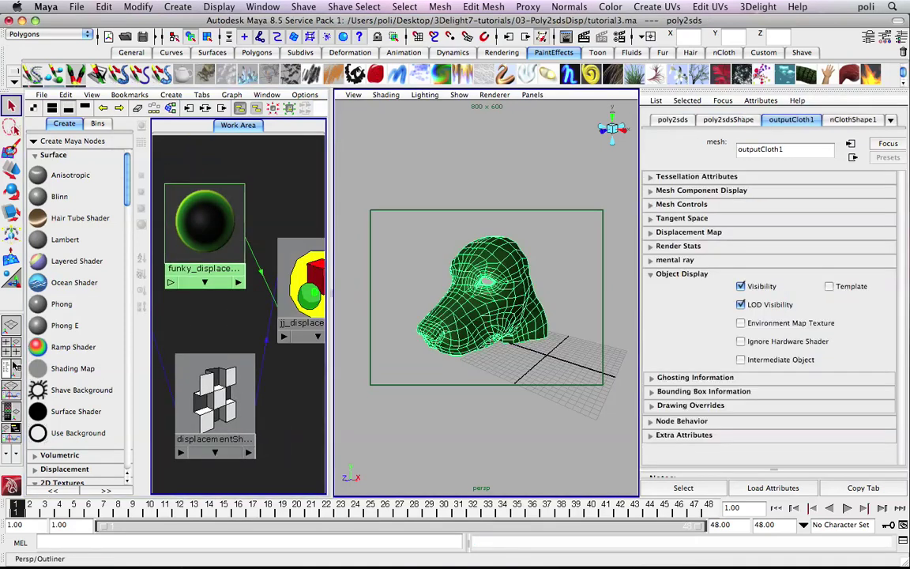
# Review poly2sds1's 3Delight Displacement Bound value and its bound space setting
pyautogui.click(11, 331)
pyautogui.click(87, 275)
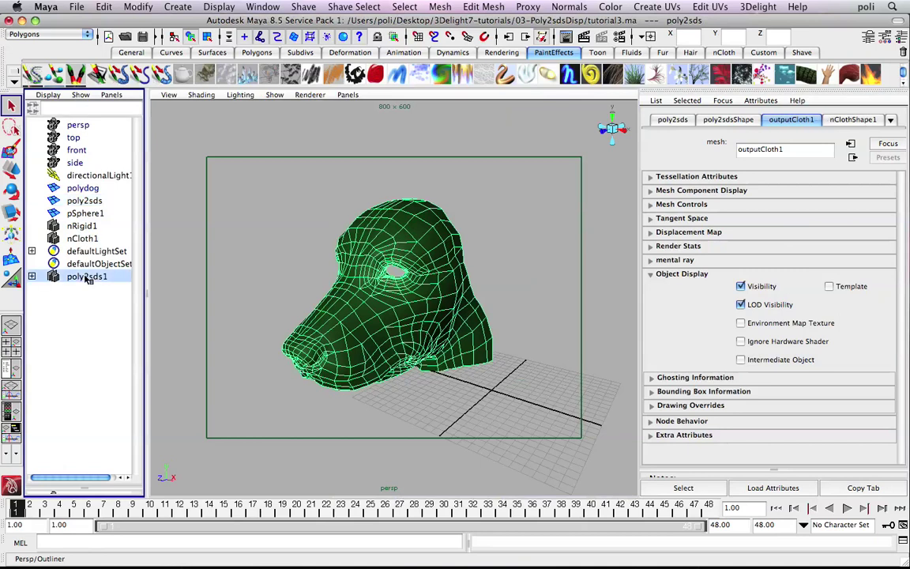
pyautogui.click(746, 237)
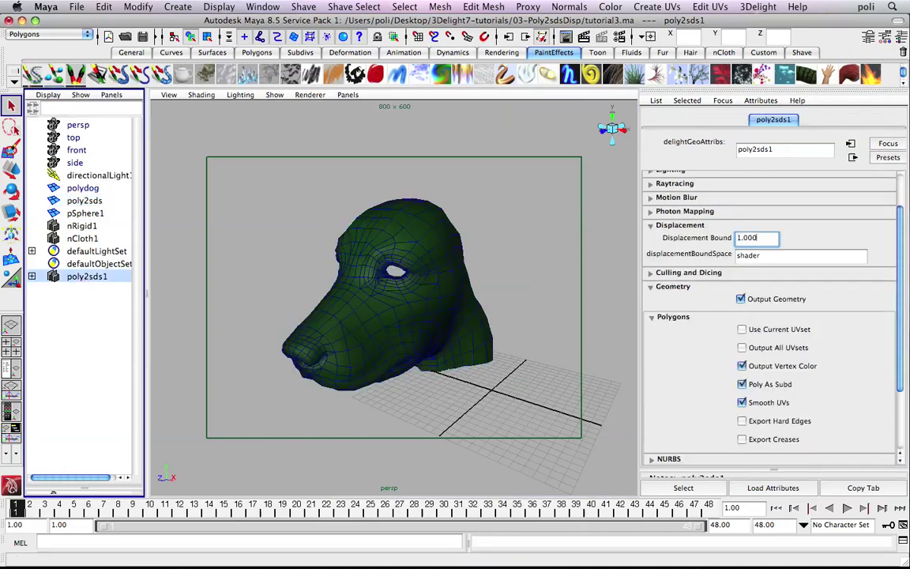
pyautogui.click(800, 255)
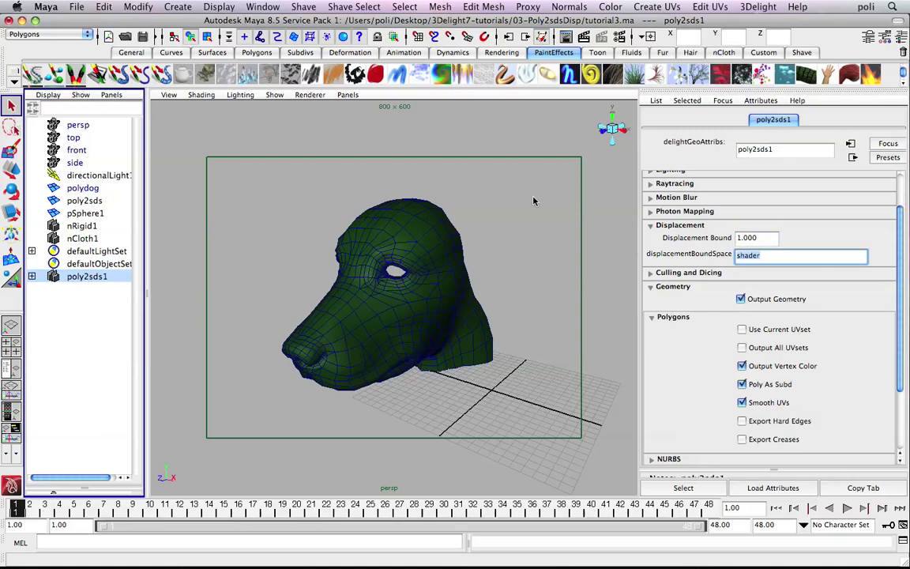
# Re-render the poly2sds head with the last 3Delight render pass
pyautogui.click(331, 251)
pyautogui.click(709, 7)
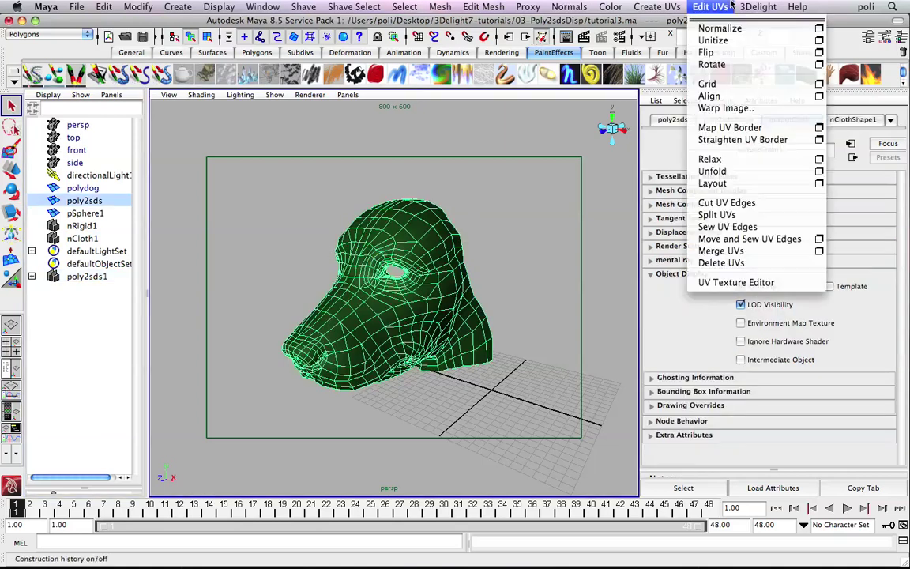
pyautogui.moveTo(760, 28)
pyautogui.click(710, 28)
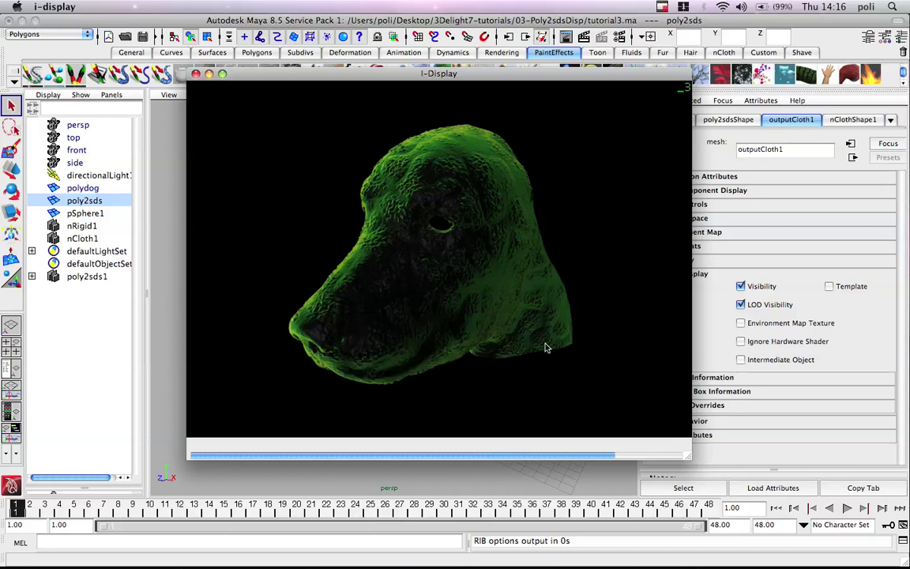
# Toggle the render's alpha silhouette on and off, then return to the Maya scene
pyautogui.press('a')
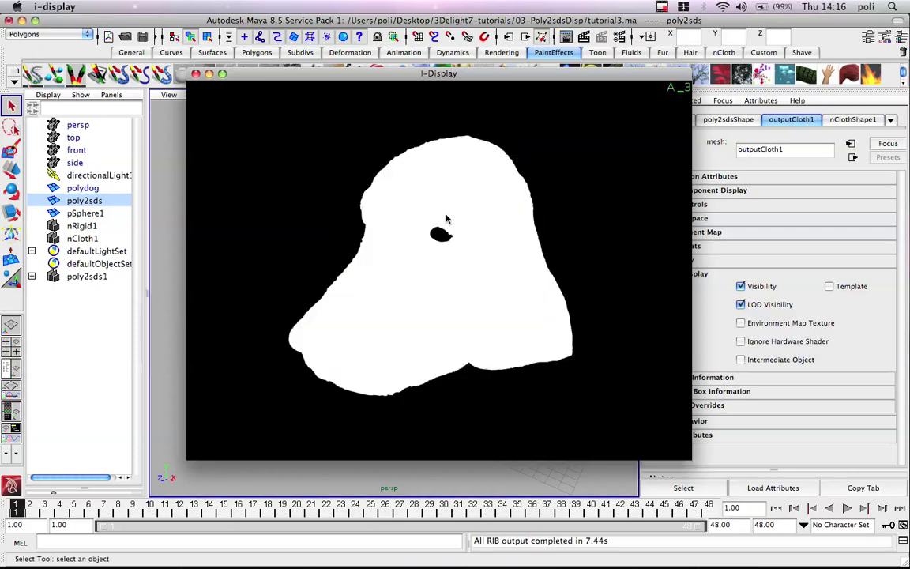
pyautogui.press('a')
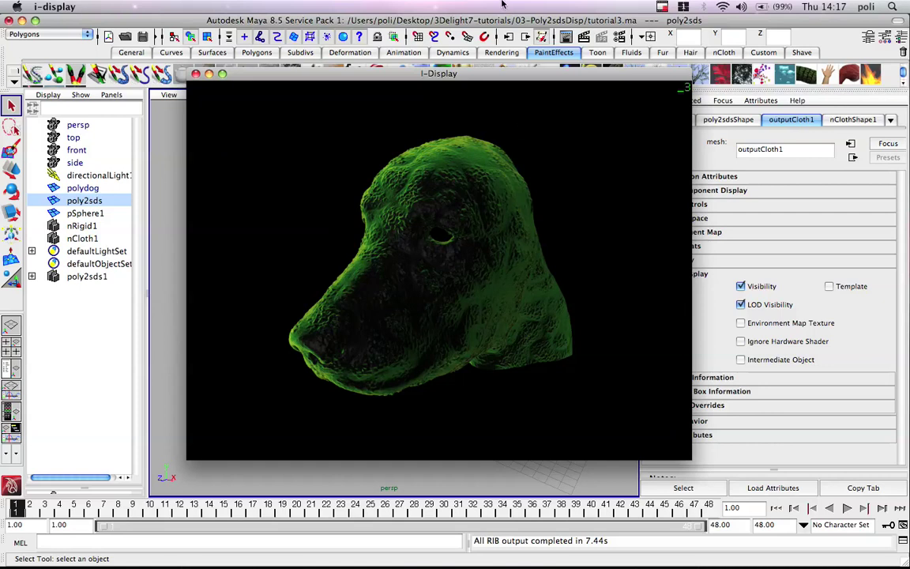
pyautogui.click(451, 17)
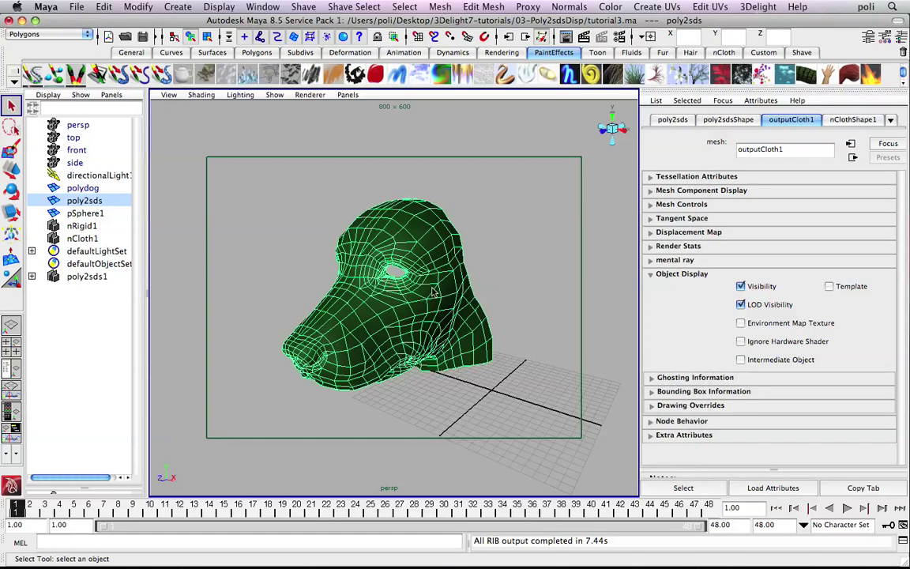
# Zoom onto the dog's muzzle and render the close-up with delightRenderPass1
pyautogui.scroll(5, 433, 292)
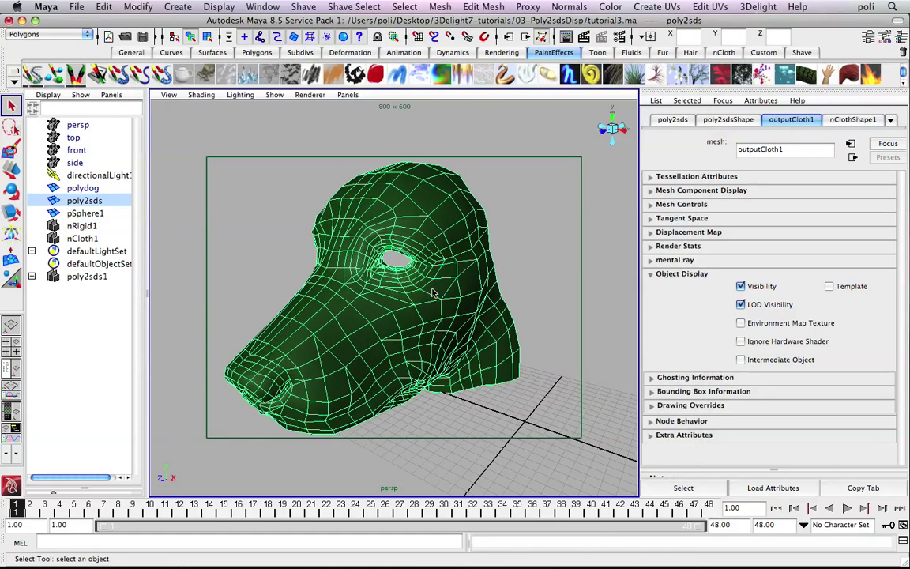
pyautogui.scroll(3, 433, 293)
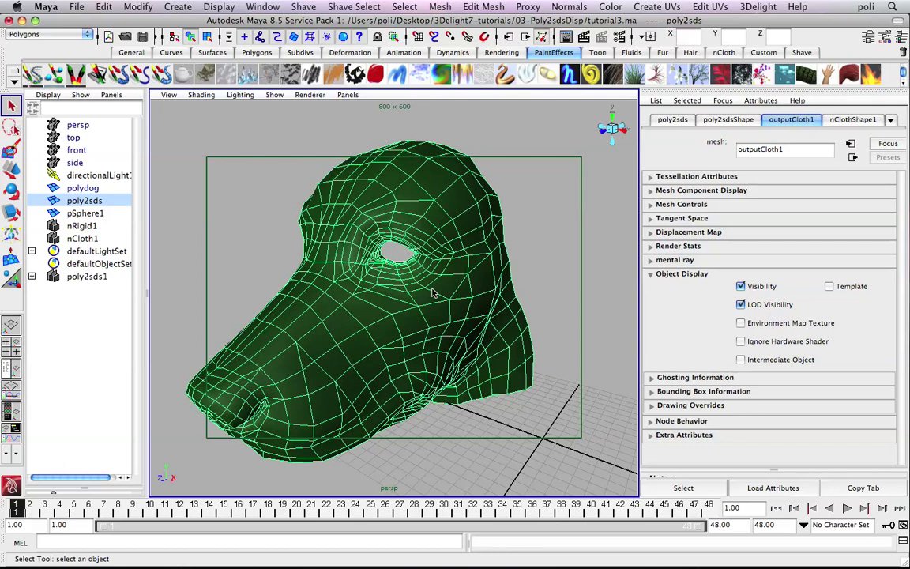
pyautogui.keyDown('alt'); pyautogui.moveTo(442, 290); pyautogui.dragTo(686, 5); pyautogui.keyUp('alt')
pyautogui.click(736, 5)
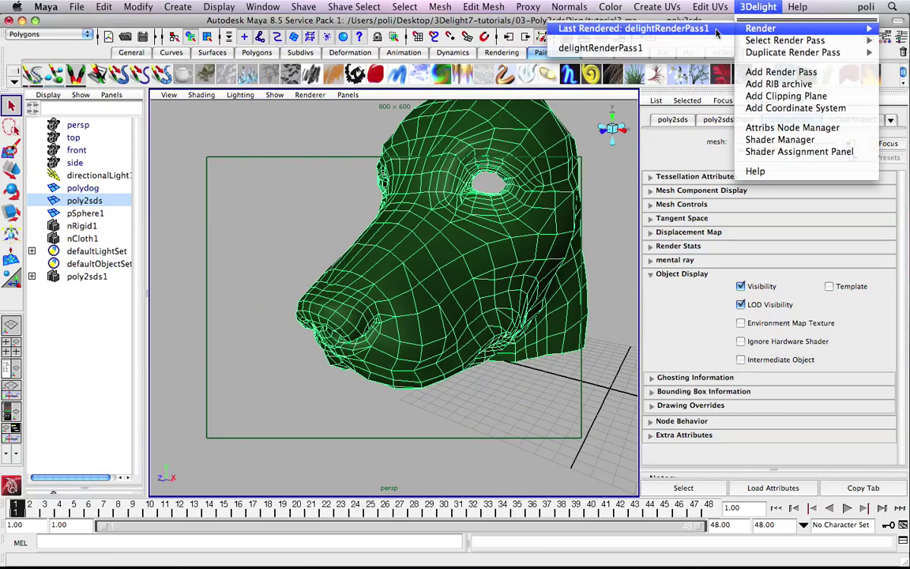
pyautogui.click(644, 28)
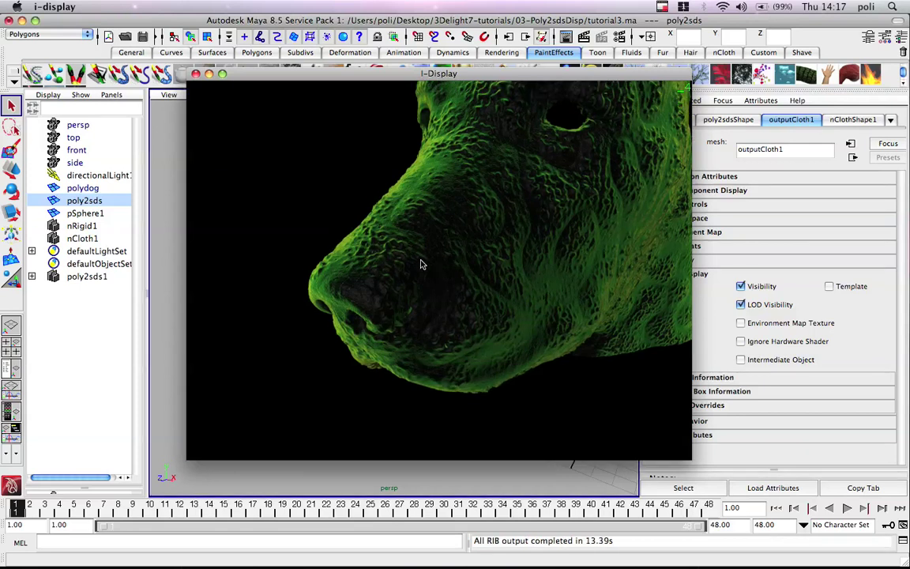
# Flip between the close-up and full-head renders in i-Display, ending on the close-up
pyautogui.press('Left')
pyautogui.press('Right')
pyautogui.press('Left')
pyautogui.press('Right')
# Move the render display aside, return to Maya and orbit around the dog head
pyautogui.moveTo(350, 77); pyautogui.dragTo(614, 102)
pyautogui.click(349, 213)
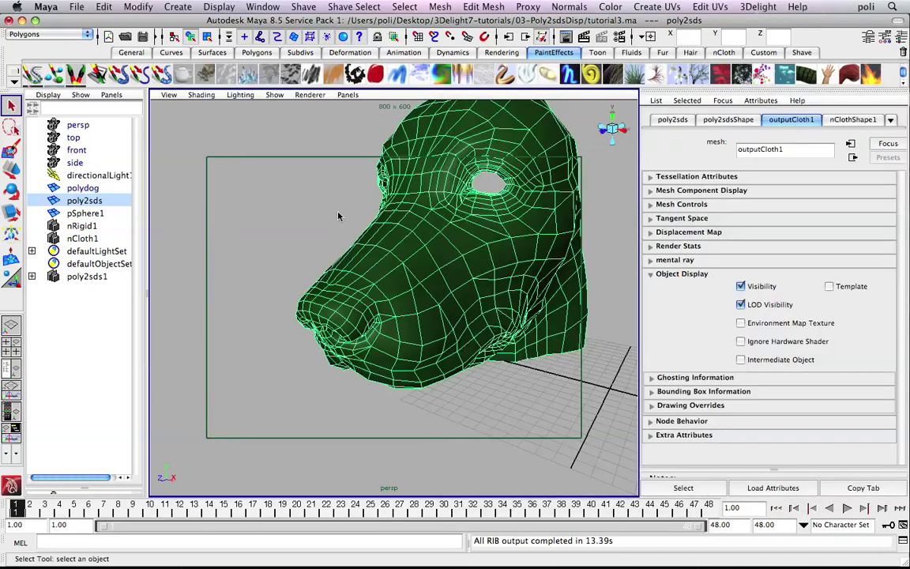
pyautogui.keyDown('alt'); pyautogui.moveTo(338, 215); pyautogui.dragTo(333, 225); pyautogui.keyUp('alt')
pyautogui.keyDown('alt'); pyautogui.moveTo(352, 262); pyautogui.dragTo(387, 291); pyautogui.keyUp('alt')
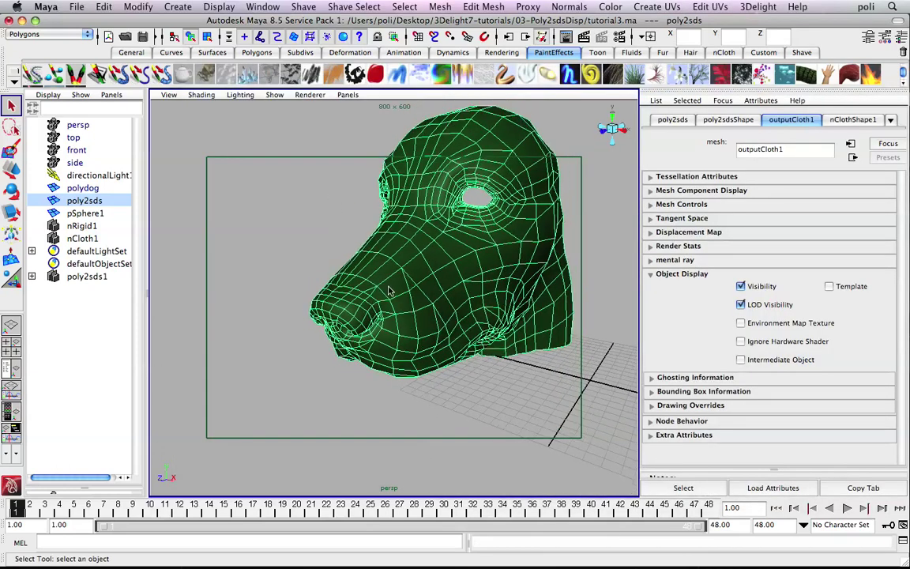
pyautogui.scroll(-6, 388, 292)
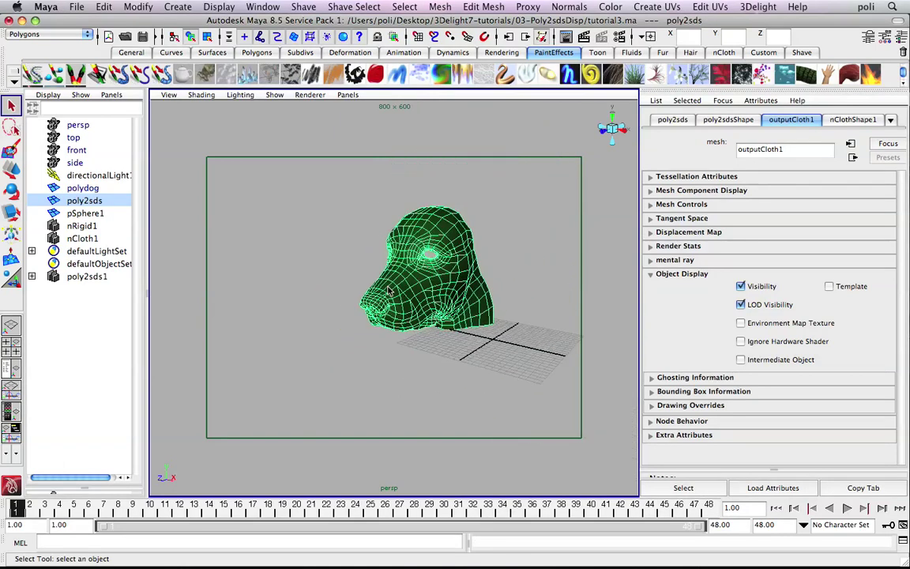
# Frame the dog's nose tightly and re-render it with the last pass, delightRenderPass1
pyautogui.scroll(10, 387, 292)
pyautogui.scroll(-4, 387, 289)
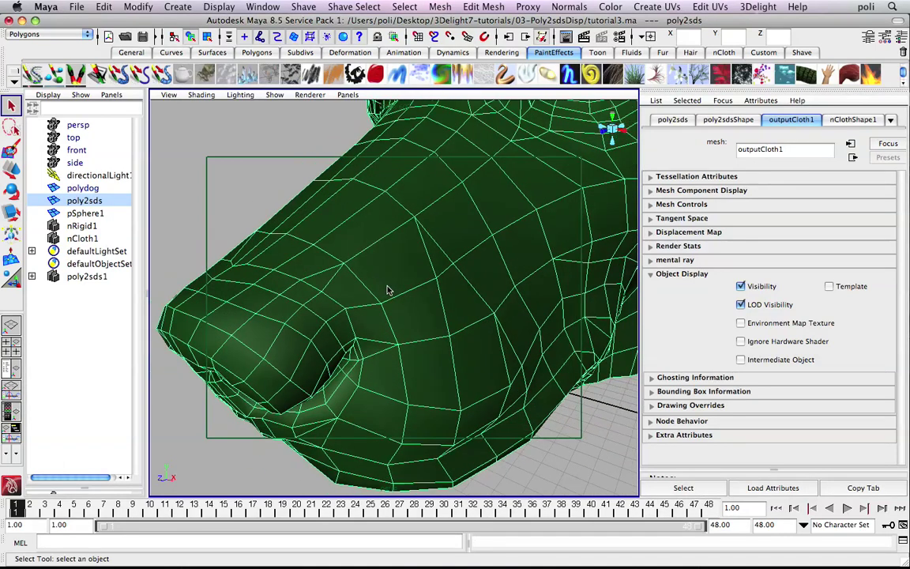
pyautogui.keyDown('alt'); pyautogui.moveTo(387, 290); pyautogui.dragTo(441, 254, button='middle'); pyautogui.keyUp('alt')
pyautogui.keyDown('alt'); pyautogui.moveTo(440, 254); pyautogui.dragTo(431, 257); pyautogui.keyUp('alt')
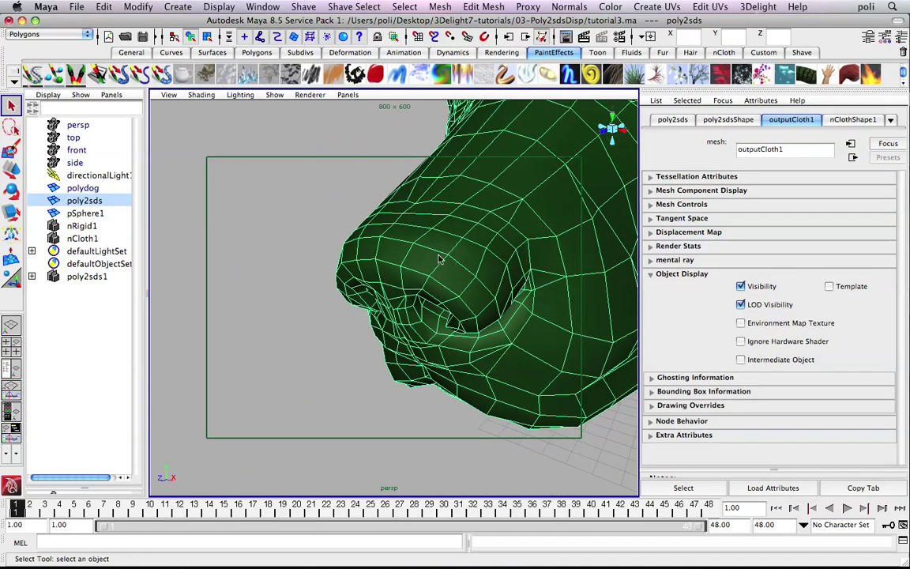
pyautogui.click(757, 7)
pyautogui.moveTo(786, 40)
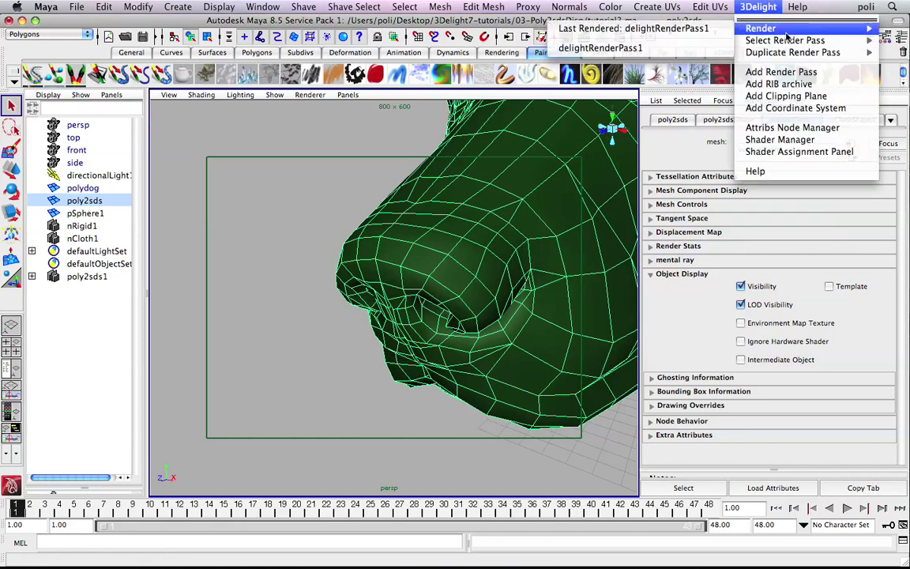
pyautogui.click(616, 29)
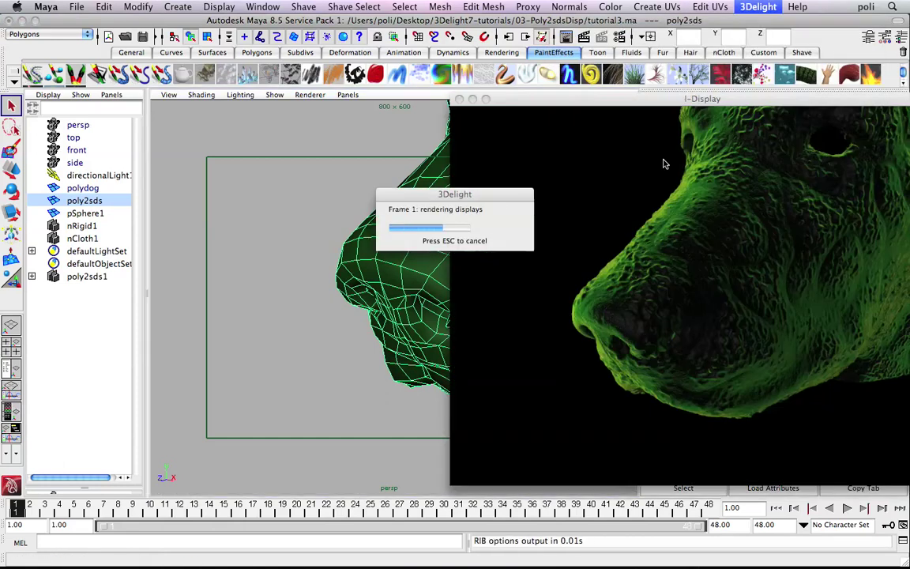
pyautogui.moveTo(638, 97); pyautogui.dragTo(403, 68)
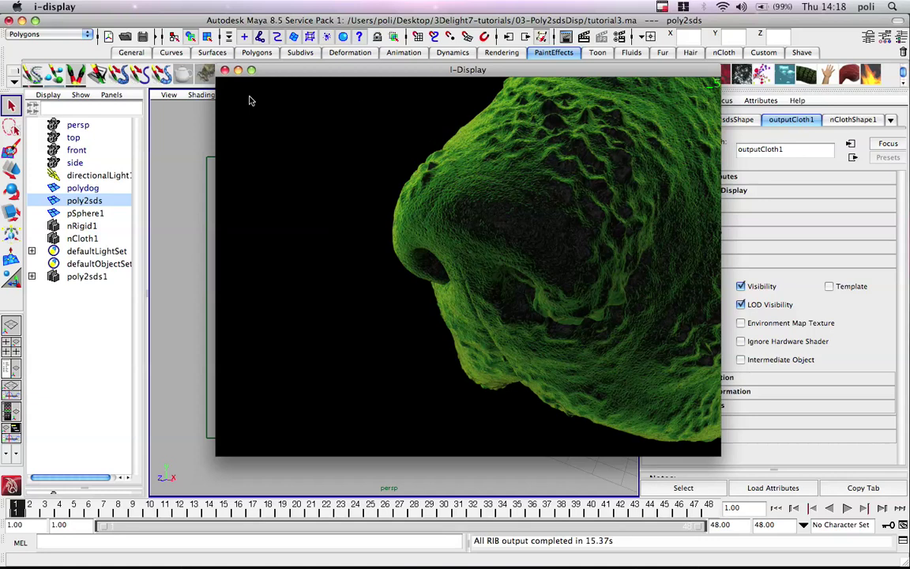
# Frame the dog head, select its cloth object and start the simulation playing
pyautogui.click(165, 146)
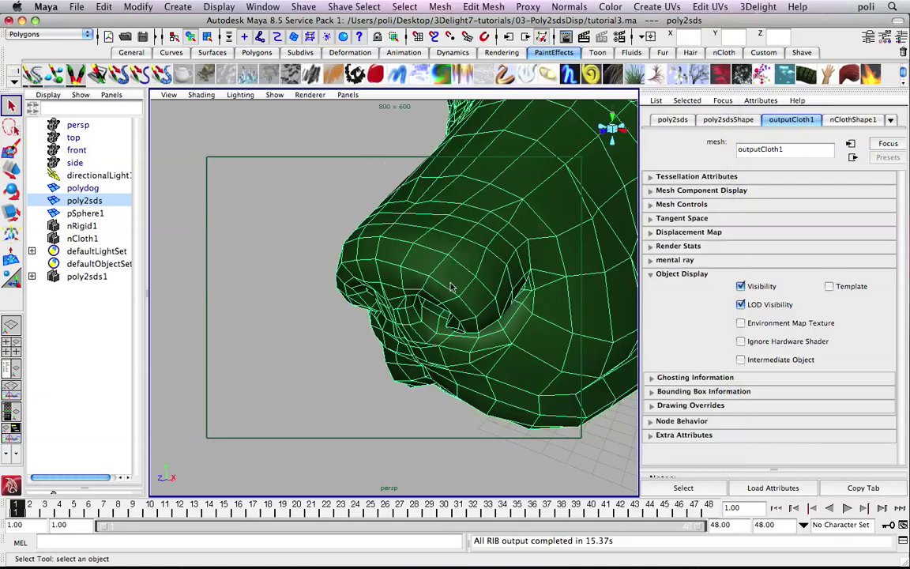
pyautogui.press('f')
pyautogui.click(512, 215)
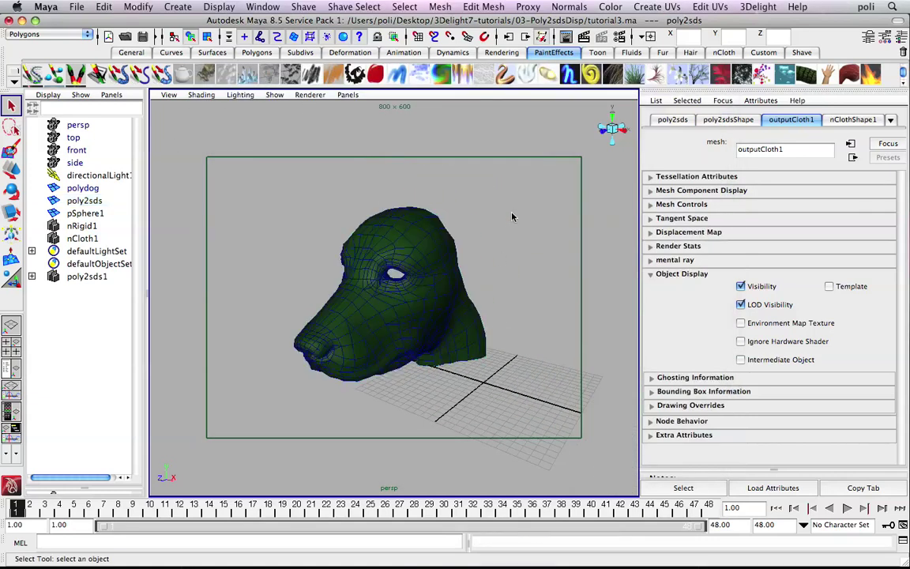
pyautogui.click(442, 237)
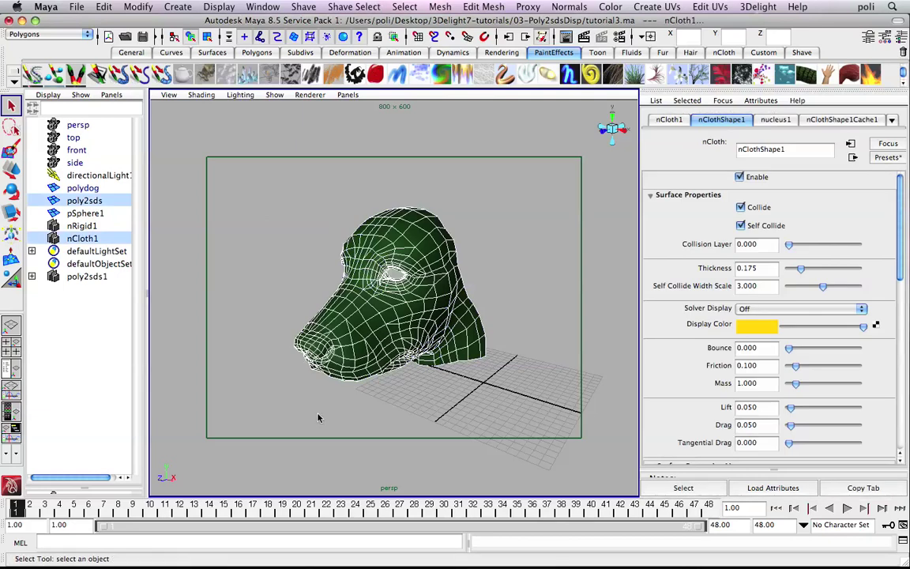
pyautogui.click(845, 508)
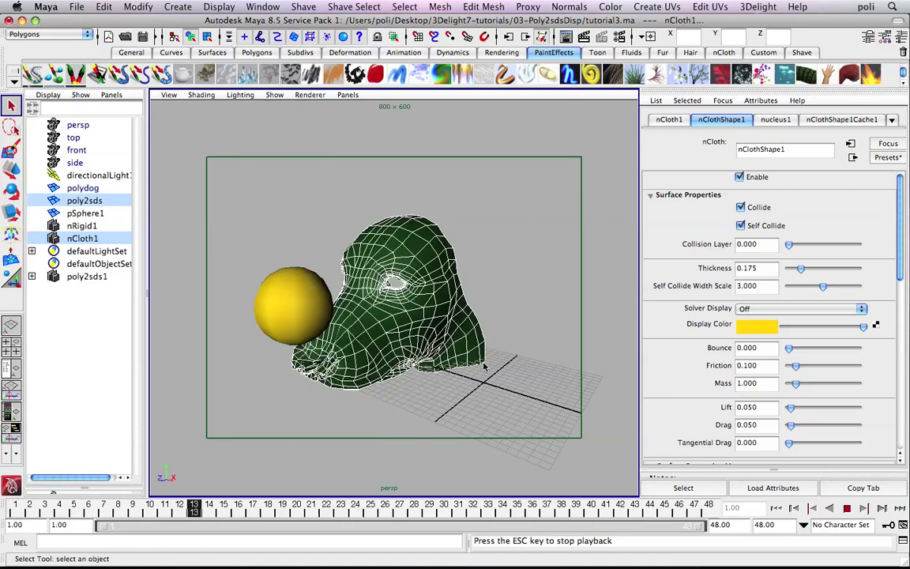
pyautogui.keyDown('alt'); pyautogui.moveTo(371, 296); pyautogui.dragTo(425, 190); pyautogui.keyUp('alt')
# Switch to the nCloth menu set, stop playback at frame 26 and move in on the dented head
pyautogui.click(47, 34)
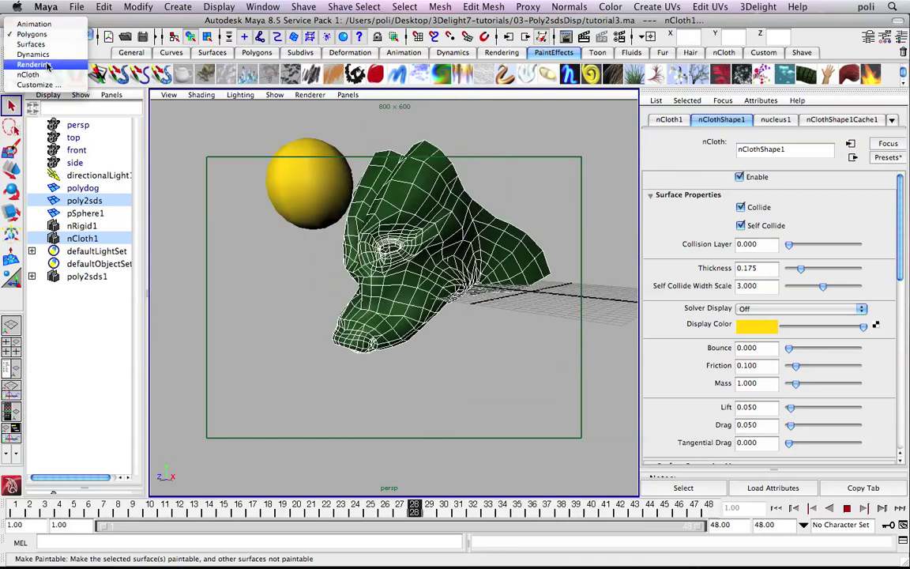
pyautogui.click(47, 74)
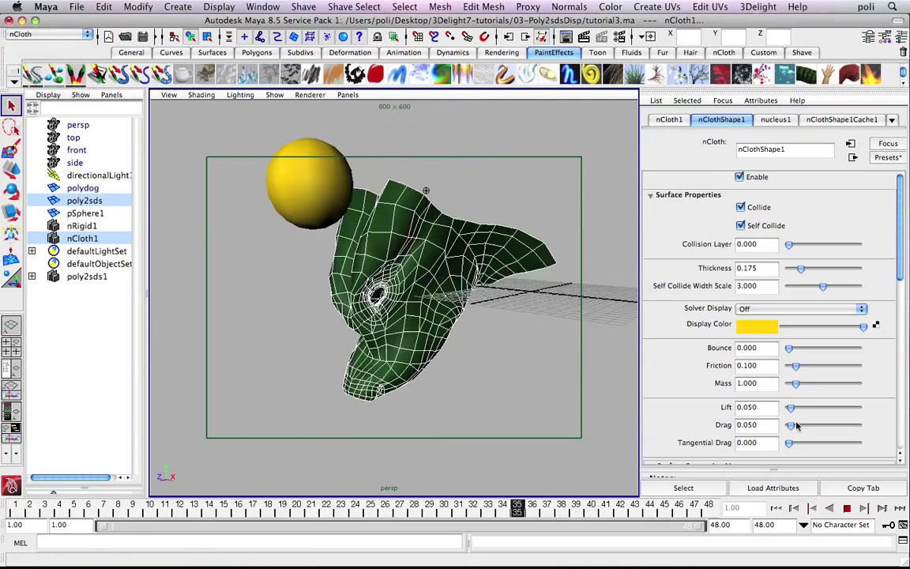
pyautogui.keyDown('alt'); pyautogui.moveTo(487, 321); pyautogui.dragTo(483, 334, button='middle'); pyautogui.keyUp('alt')
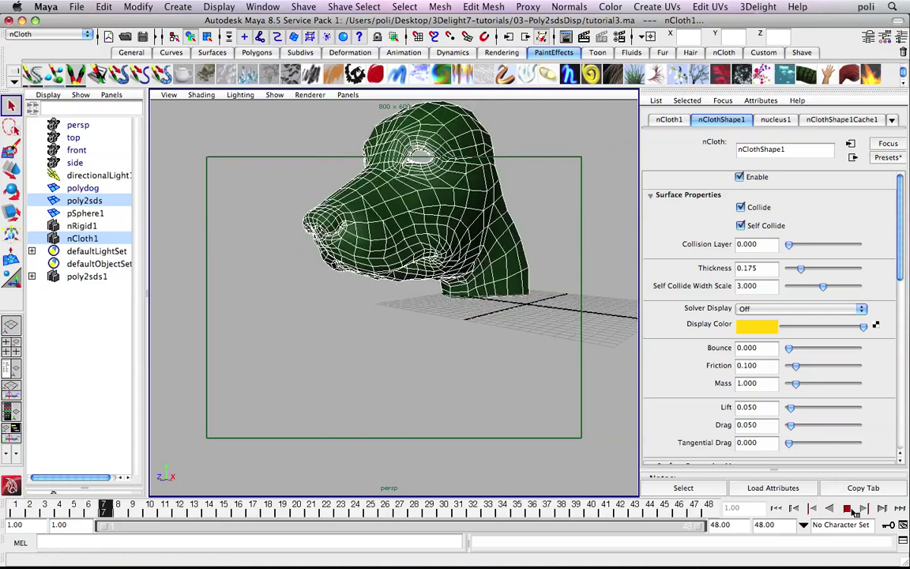
pyautogui.click(848, 509)
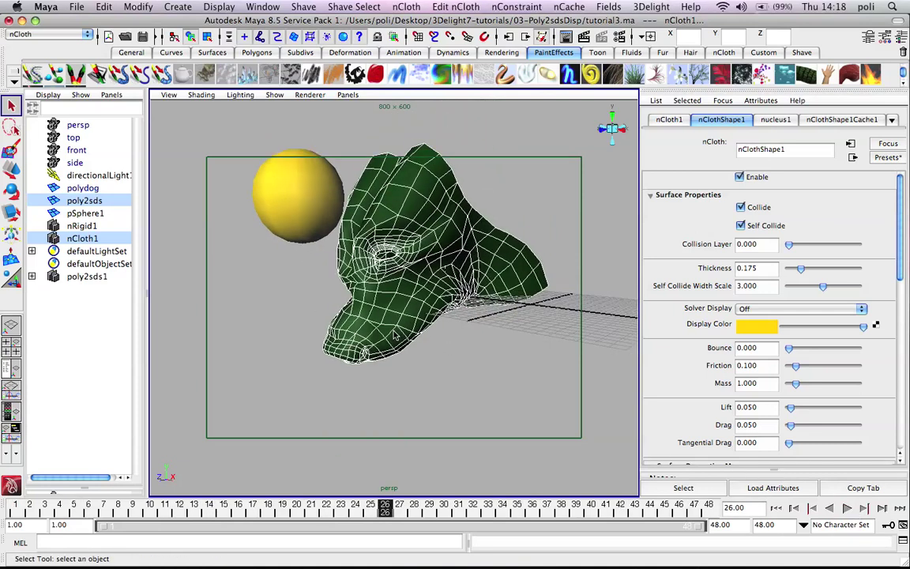
pyautogui.keyDown('alt'); pyautogui.moveTo(433, 344); pyautogui.dragTo(441, 288, button='right'); pyautogui.keyUp('alt')
pyautogui.keyDown('alt'); pyautogui.moveTo(441, 288); pyautogui.dragTo(466, 310); pyautogui.keyUp('alt')
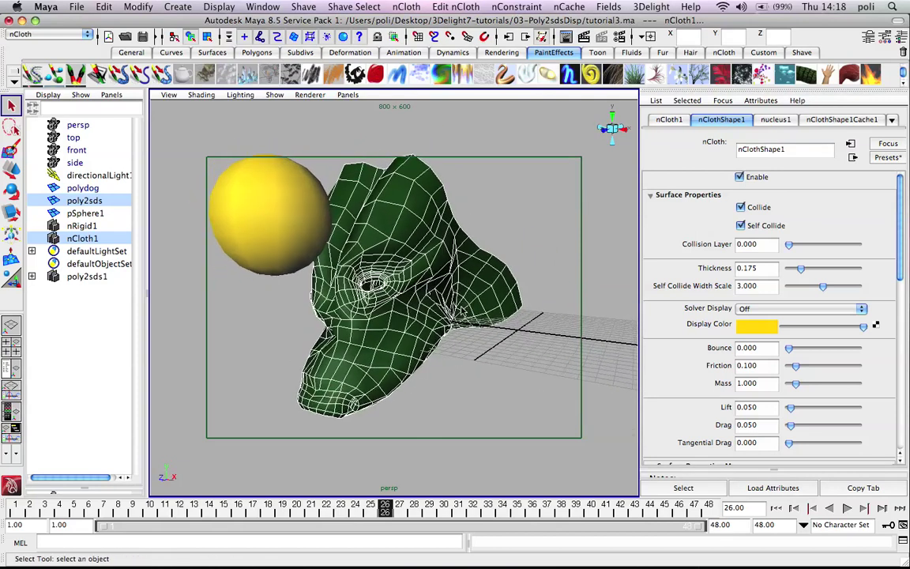
pyautogui.keyDown('alt'); pyautogui.moveTo(466, 309); pyautogui.dragTo(510, 335, button='right'); pyautogui.keyUp('alt')
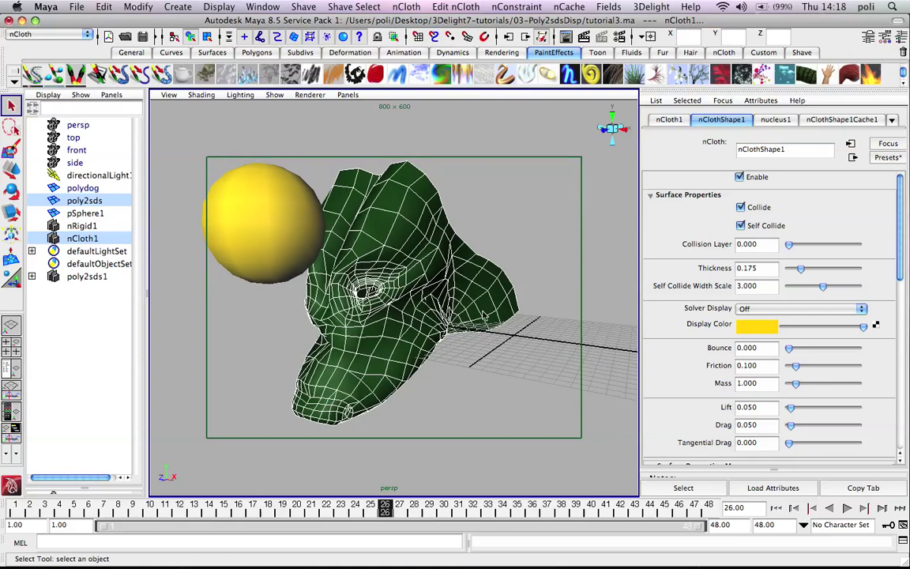
# Render frame 26 with delightRenderPass1 and review it before returning to Maya
pyautogui.click(650, 7)
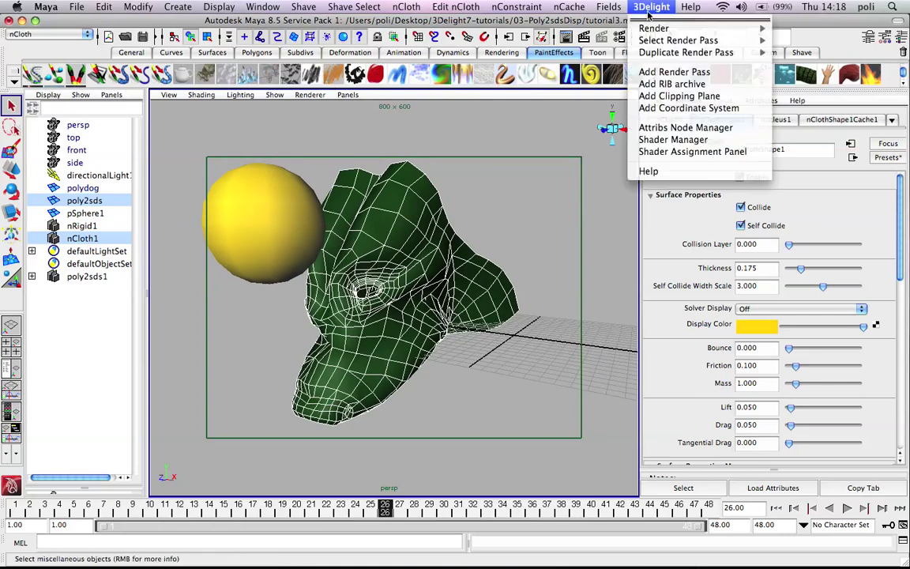
pyautogui.moveTo(653, 32)
pyautogui.click(545, 28)
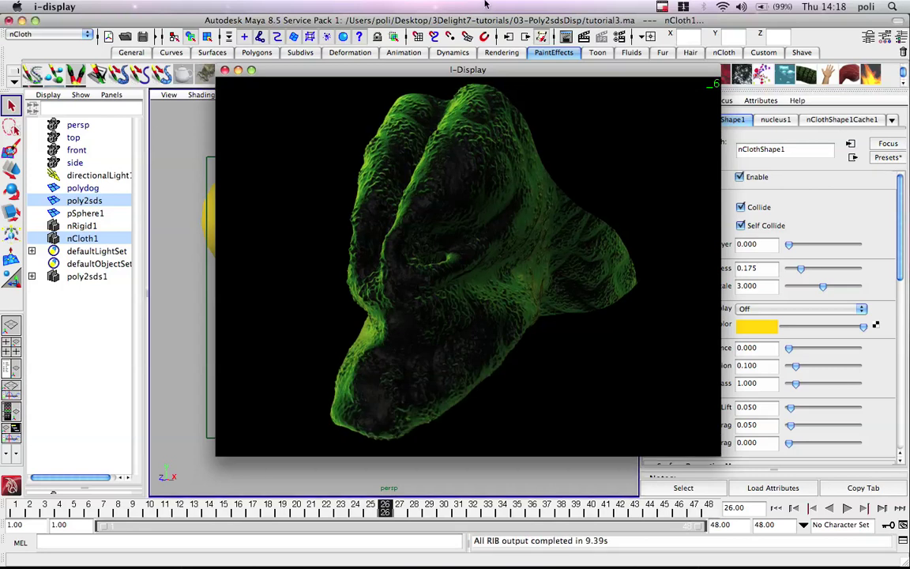
pyautogui.click(336, 20)
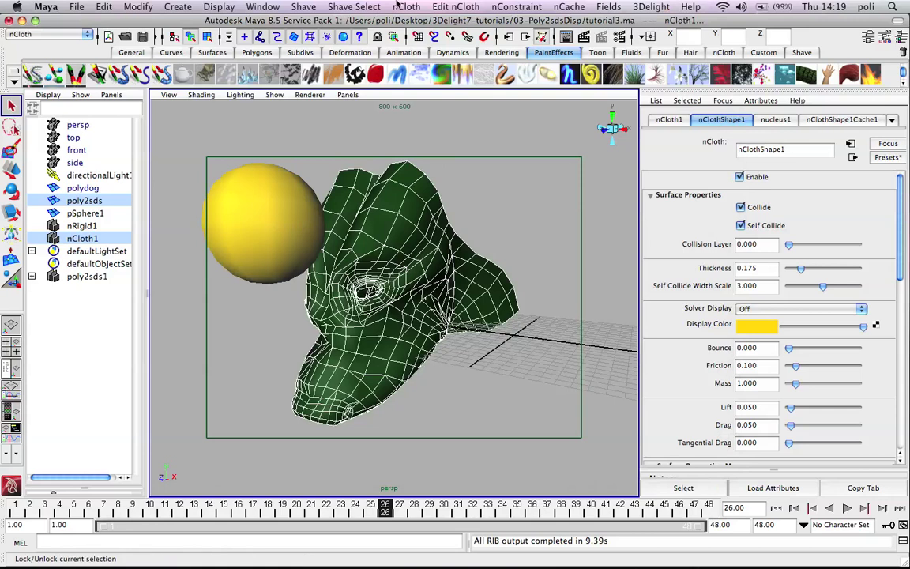
# Duplicate the existing 3Delight render pass
pyautogui.click(456, 6)
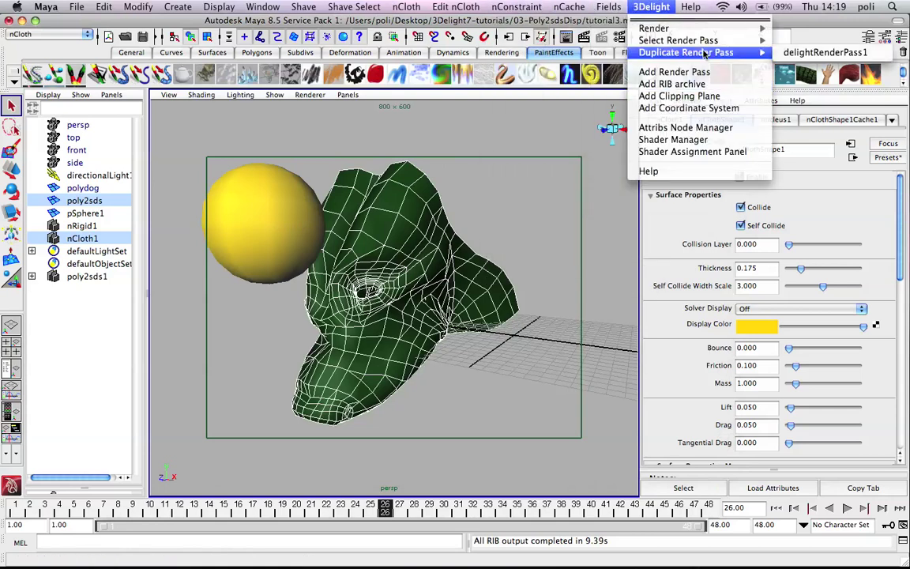
pyautogui.moveTo(679, 41)
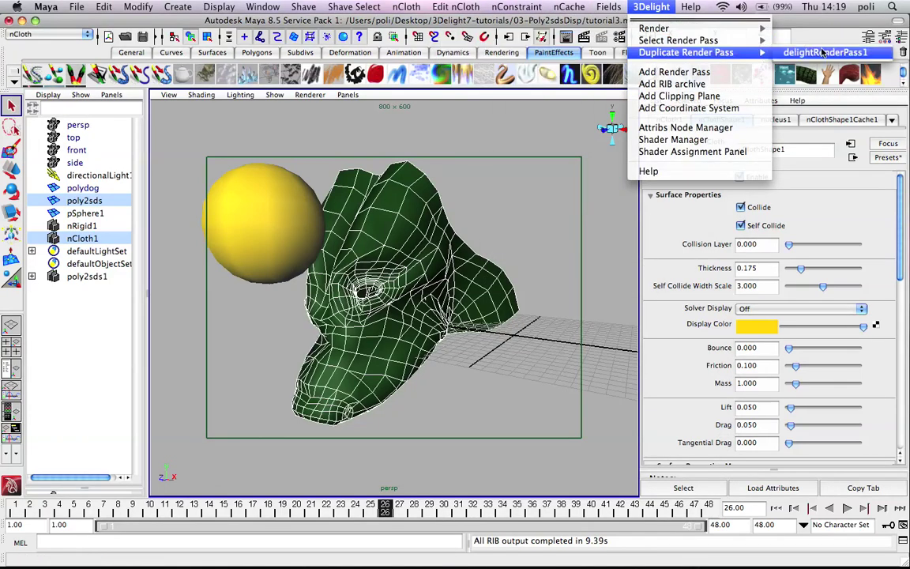
pyautogui.click(776, 92)
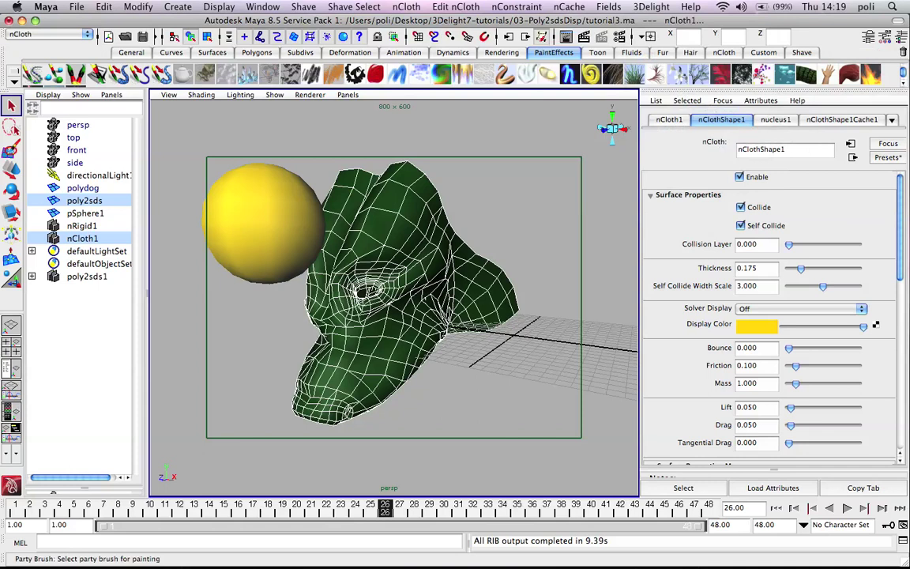
# Select delightRenderPass2, rename it final_moblur and expand its Motion Blur settings
pyautogui.click(651, 6)
pyautogui.moveTo(677, 41)
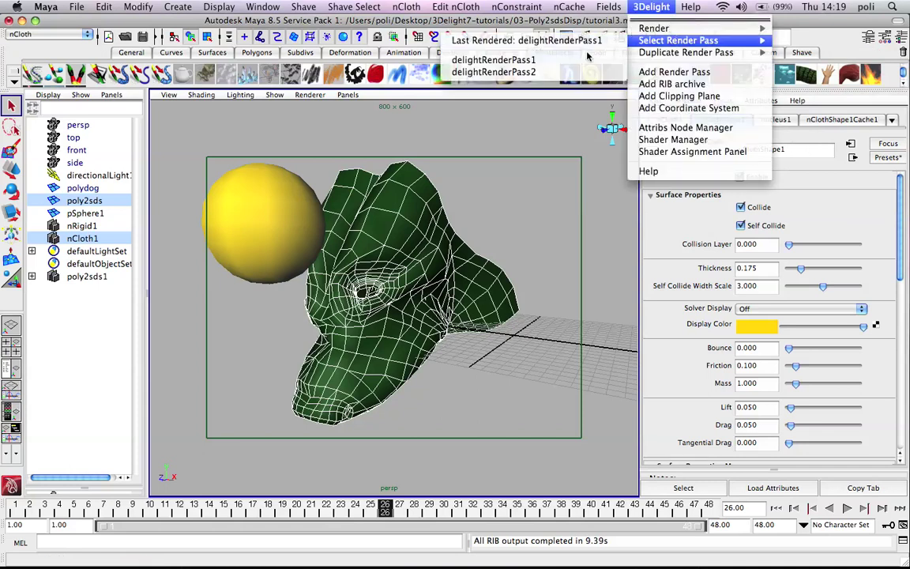
pyautogui.click(493, 72)
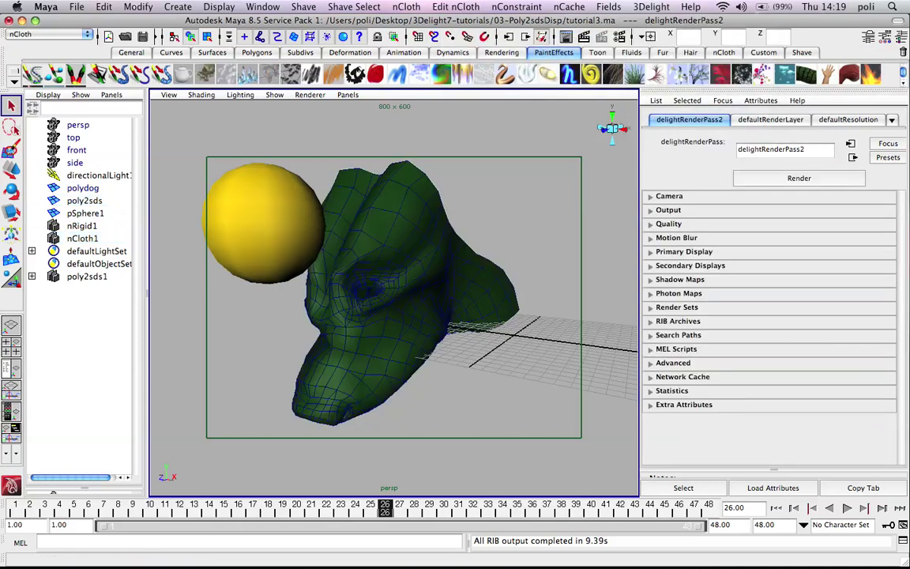
pyautogui.click(782, 148)
pyautogui.write('final_moblur')
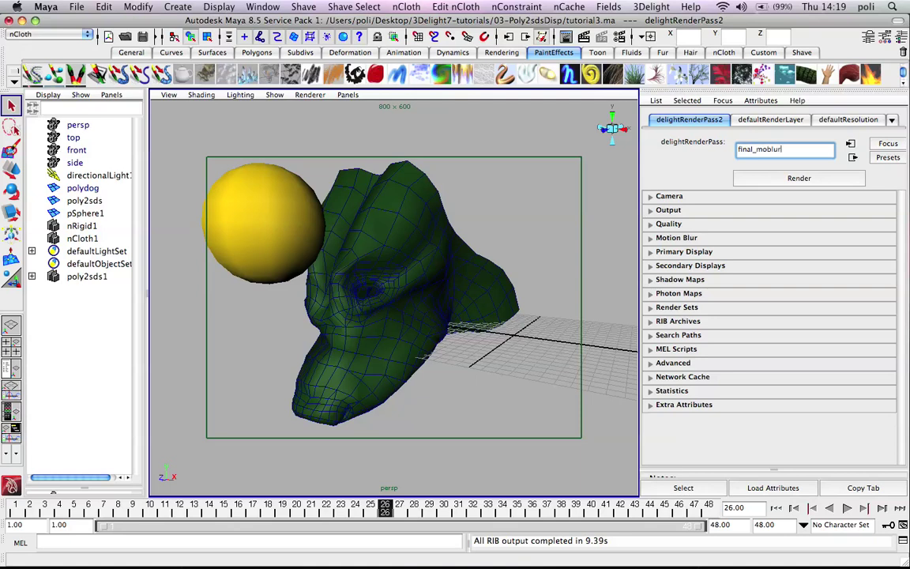
pyautogui.press('Return')
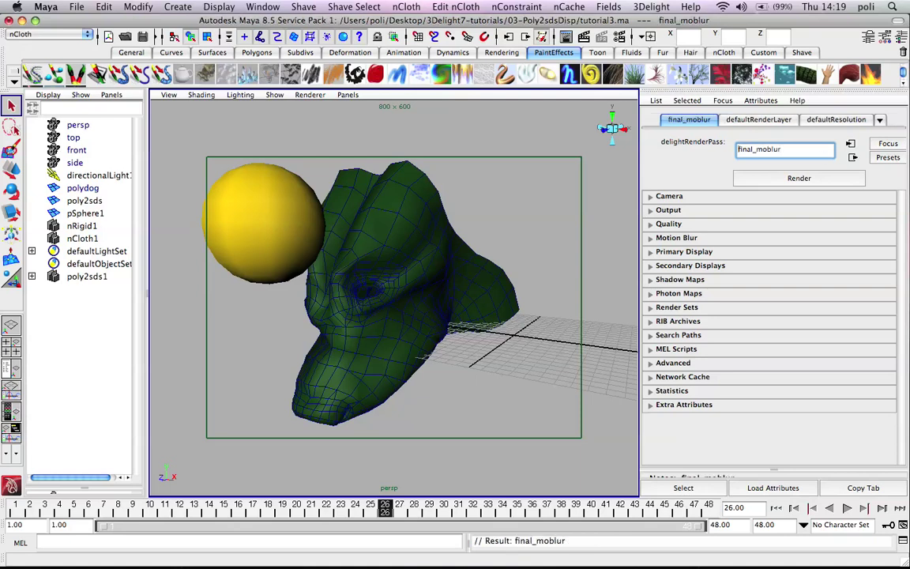
pyautogui.click(677, 237)
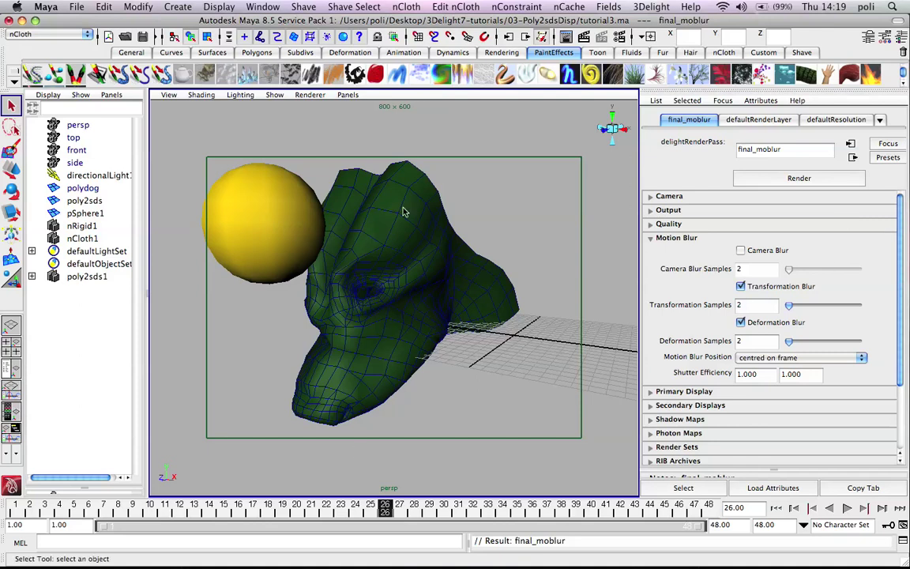
# Set final_moblur's Pixel Samples to 6 by 6 and render the pass
pyautogui.click(667, 210)
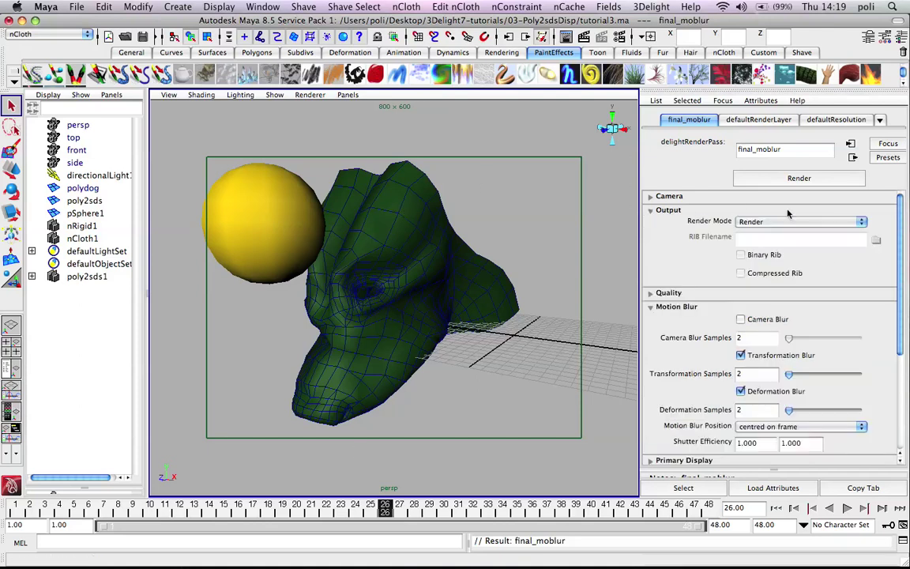
pyautogui.click(679, 293)
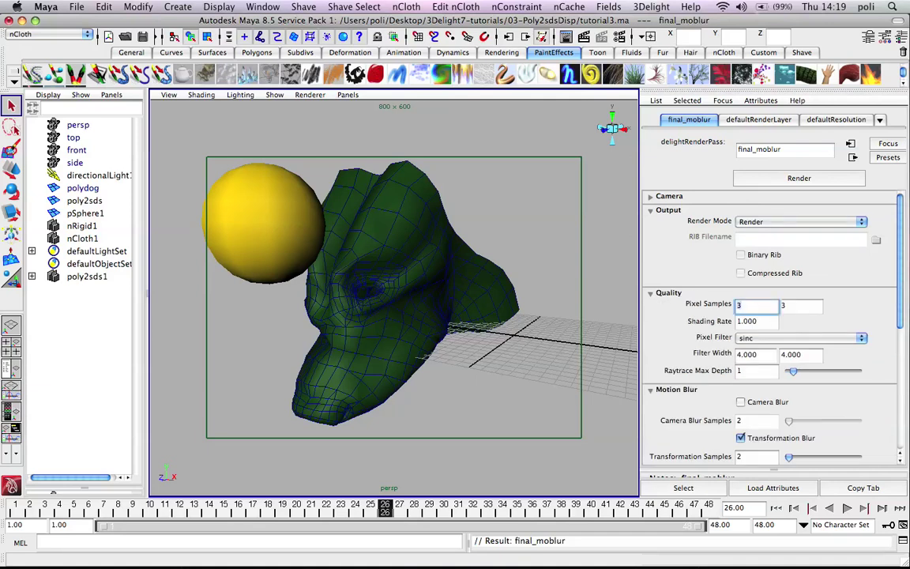
pyautogui.write('6')
pyautogui.press('Tab')
pyautogui.write('6')
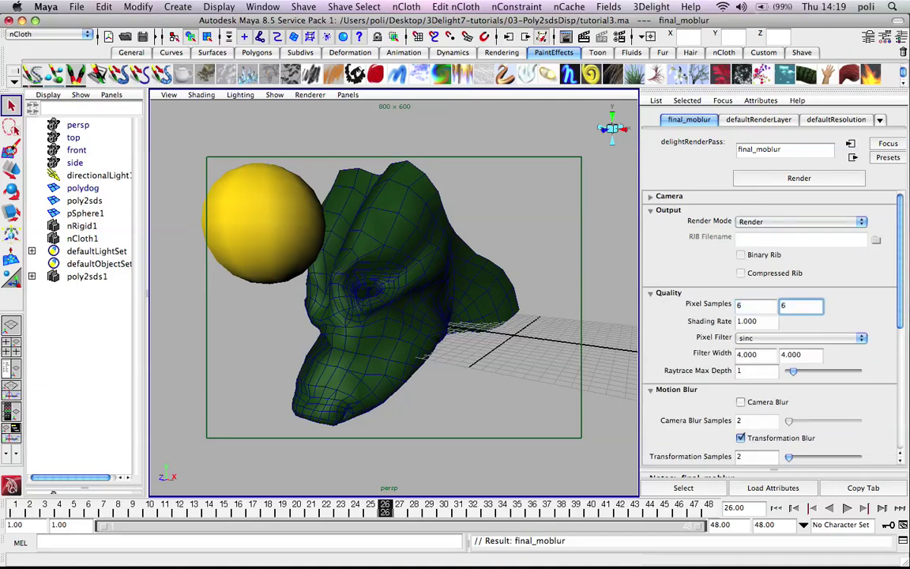
pyautogui.click(740, 305)
pyautogui.press('Tab')
pyautogui.press('Tab')
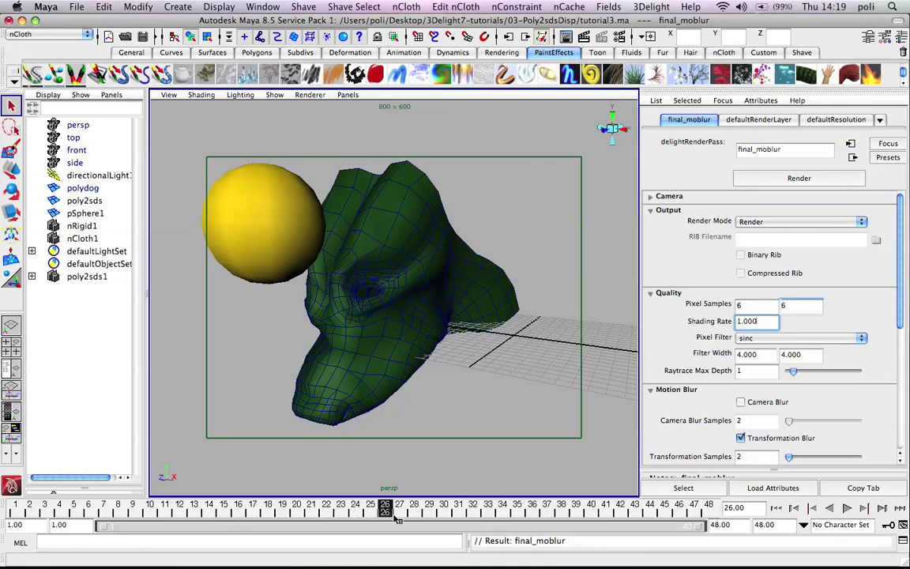
pyautogui.click(796, 180)
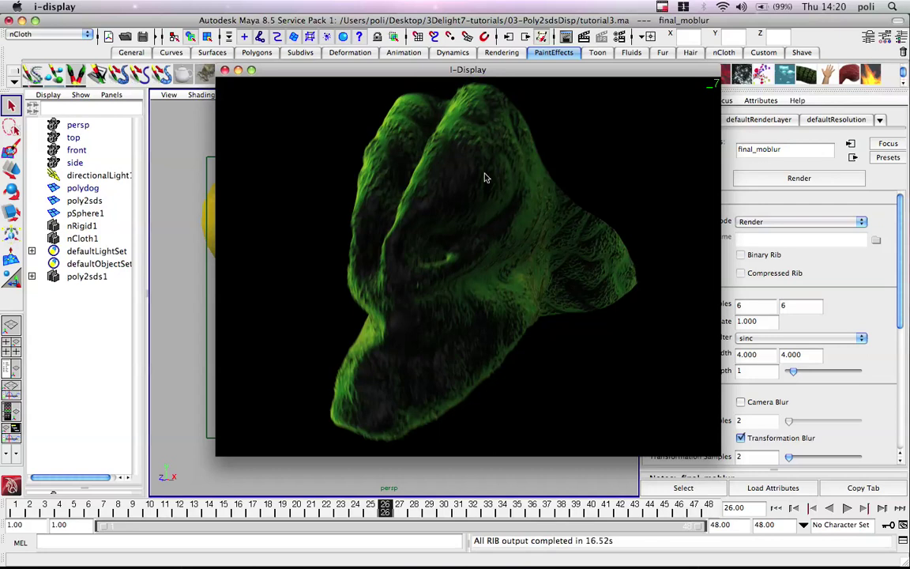
# Close the render window, select the persp camera, then revisit the final_moblur pass settings
pyautogui.click(206, 134)
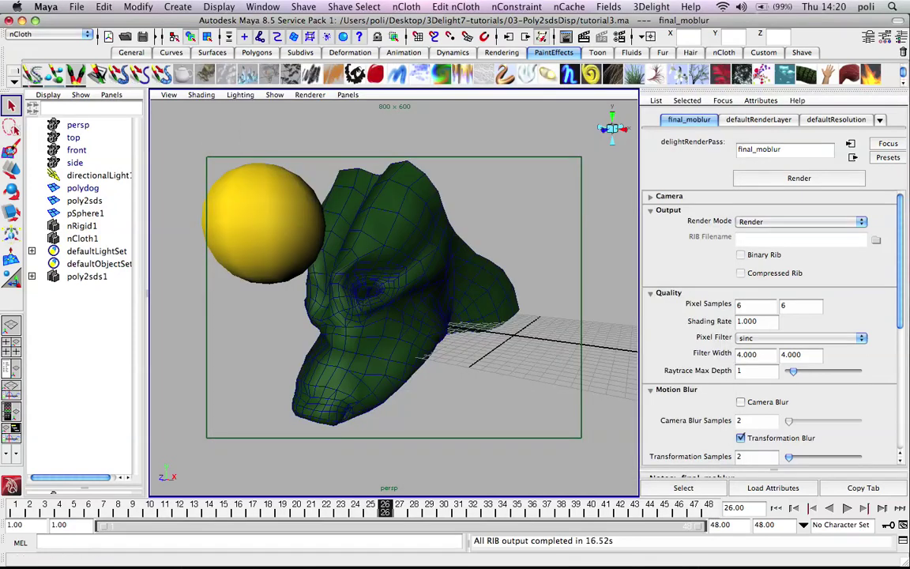
pyautogui.click(72, 124)
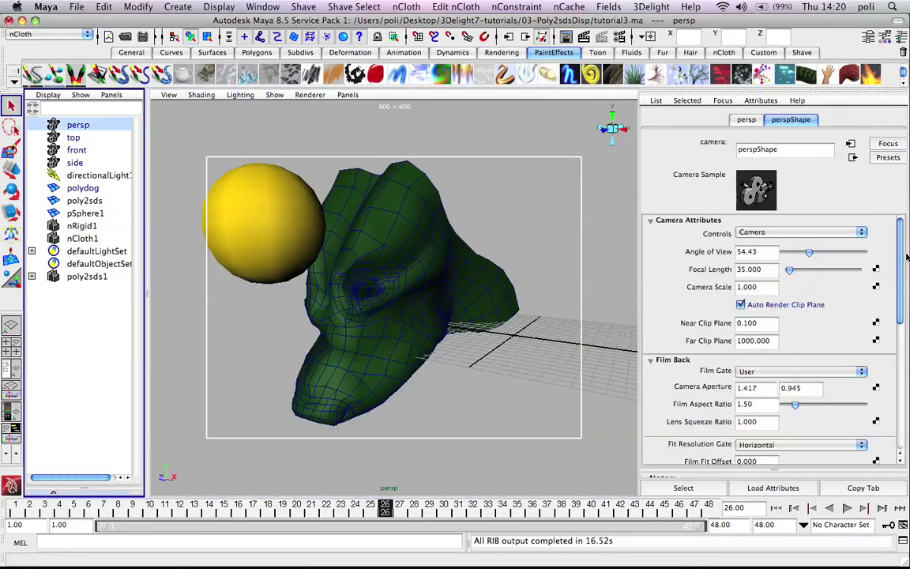
pyautogui.moveTo(902, 267); pyautogui.dragTo(899, 332)
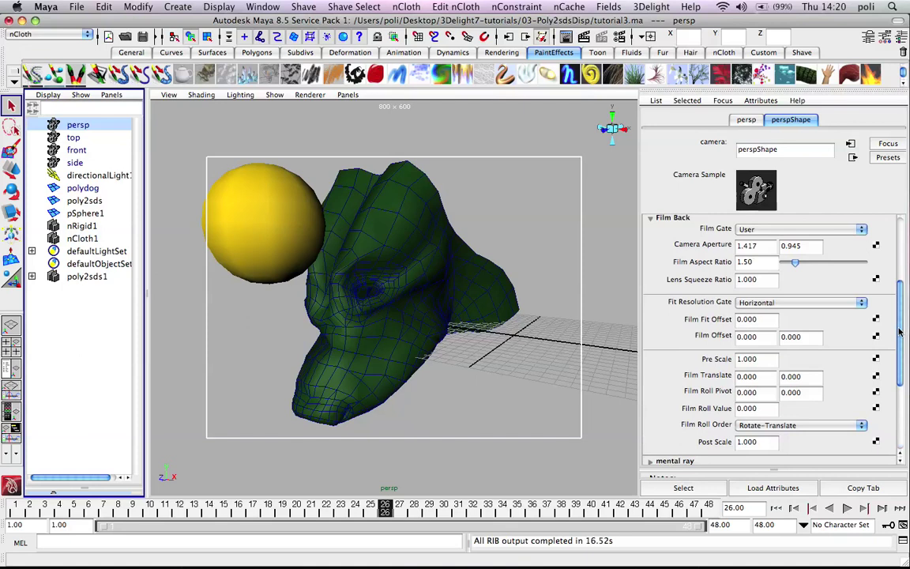
pyautogui.click(651, 7)
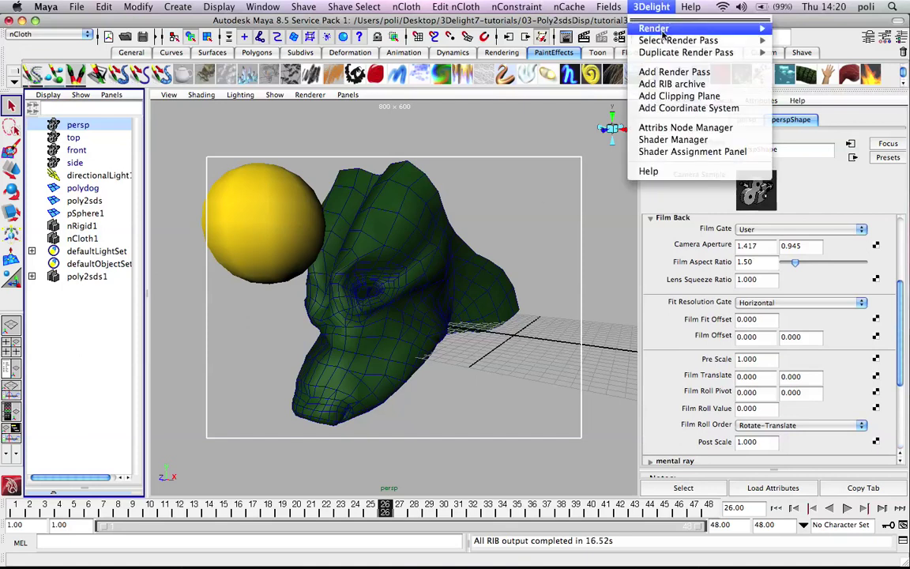
pyautogui.moveTo(675, 40)
pyautogui.click(583, 43)
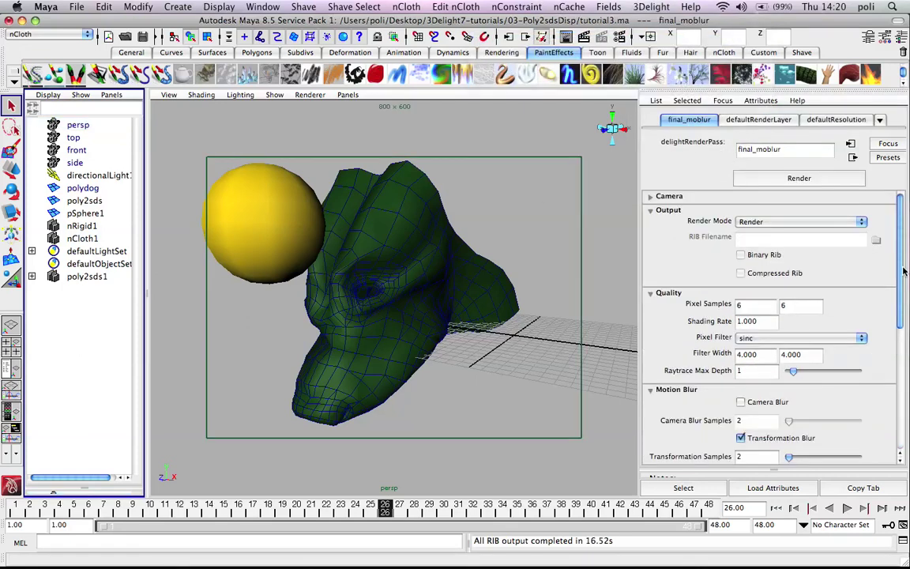
pyautogui.moveTo(899, 290)
pyautogui.mouseDown()
pyautogui.moveTo(900, 373)
pyautogui.moveTo(891, 338)
pyautogui.mouseUp()
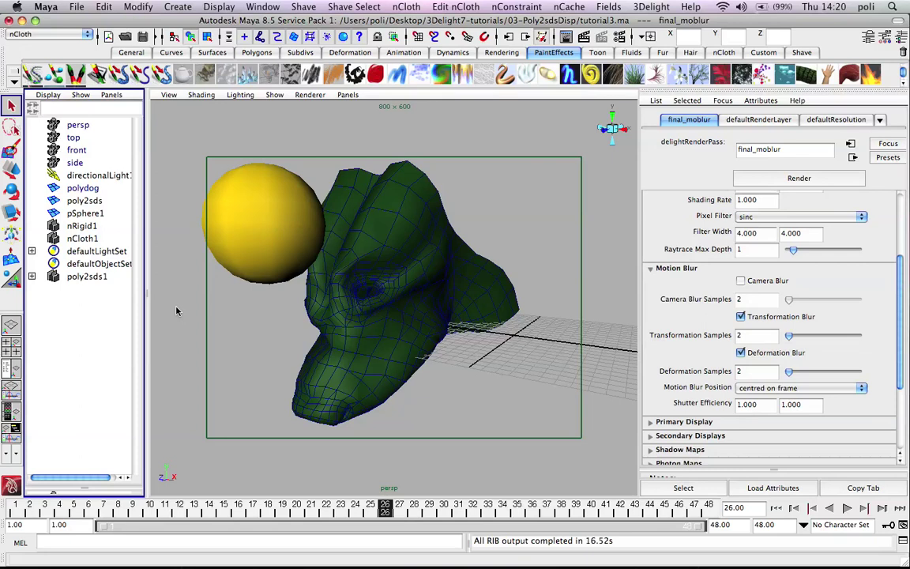
# Raise the persp camera's Shutter Angle from 144 to 360 under Special Effects
pyautogui.click(76, 126)
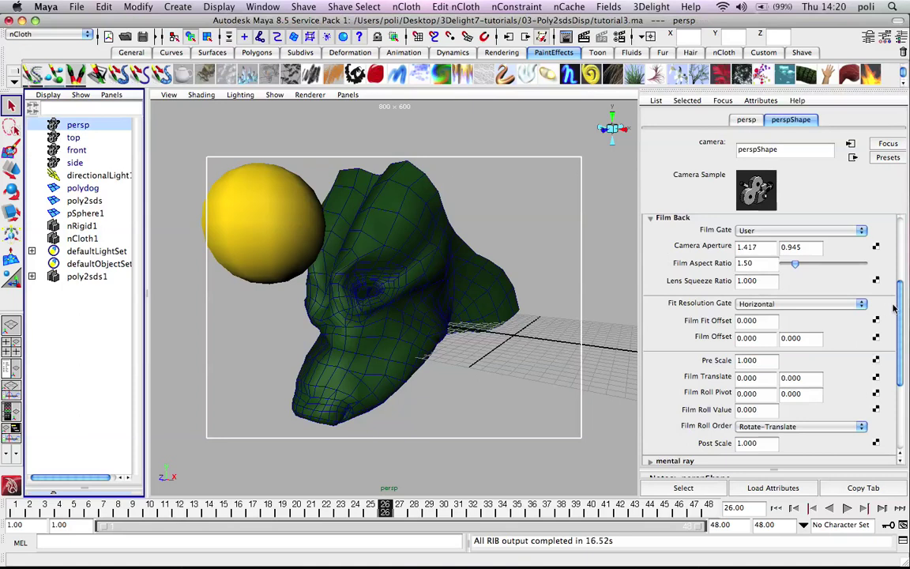
pyautogui.moveTo(899, 308); pyautogui.dragTo(899, 372)
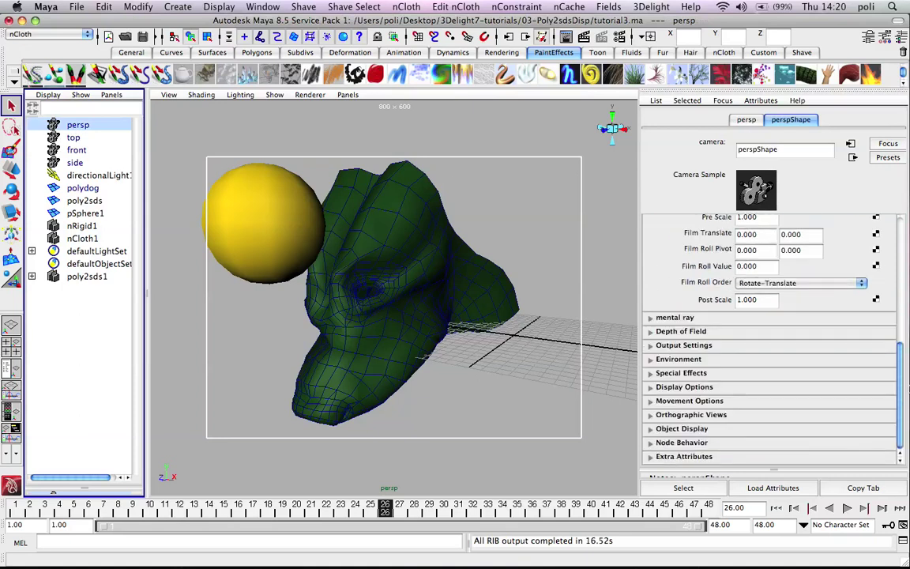
pyautogui.click(681, 373)
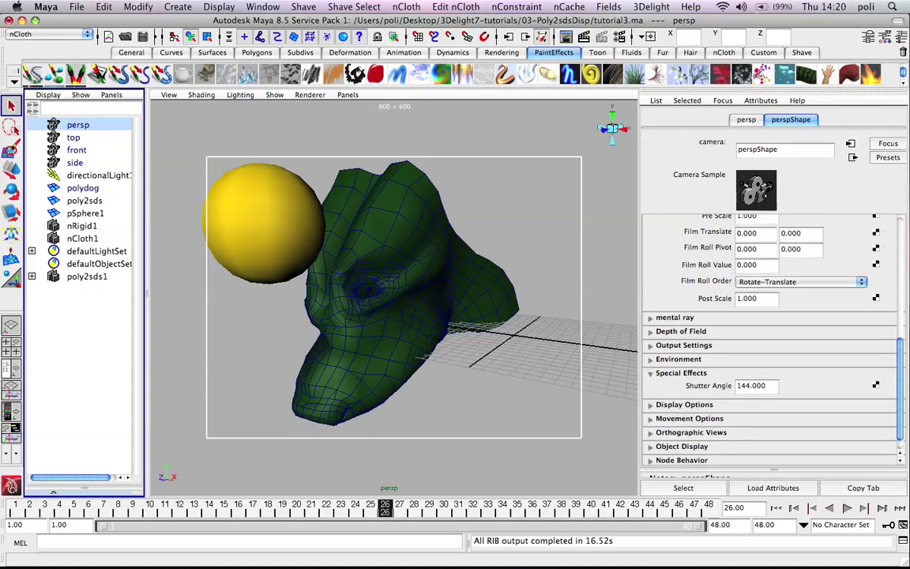
pyautogui.click(745, 387)
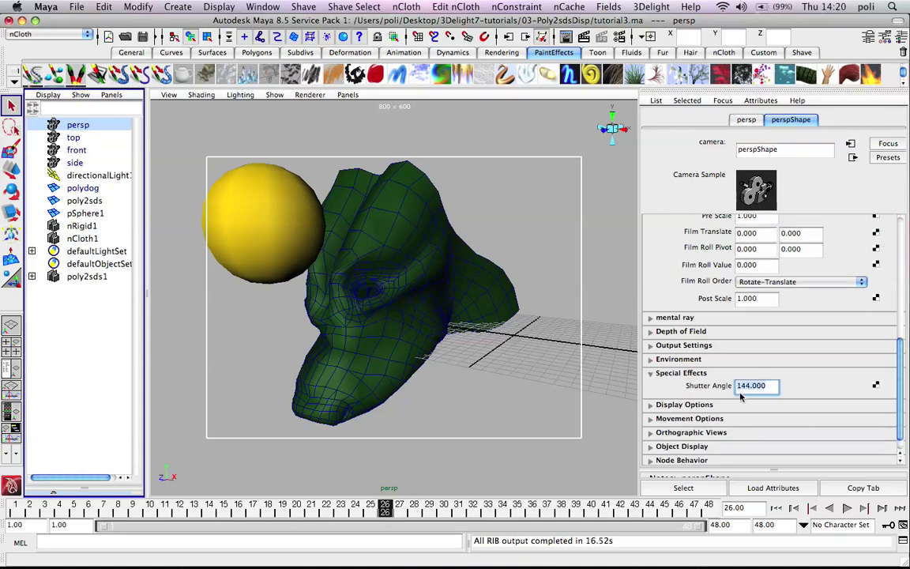
pyautogui.write('360')
pyautogui.press('Return')
pyautogui.hotkey('shift', 'End')
pyautogui.write('1')
pyautogui.press('Return')
pyautogui.hotkey('ctrl', 'z')
pyautogui.click(474, 213)
# Re-render the dog head with the last render pass using the 360 shutter
pyautogui.click(650, 7)
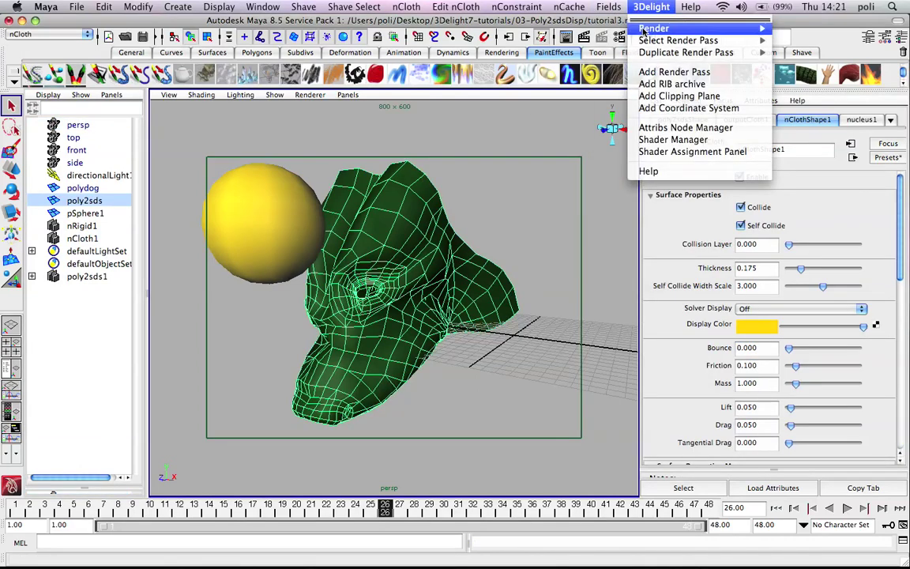
pyautogui.moveTo(643, 30)
pyautogui.click(493, 30)
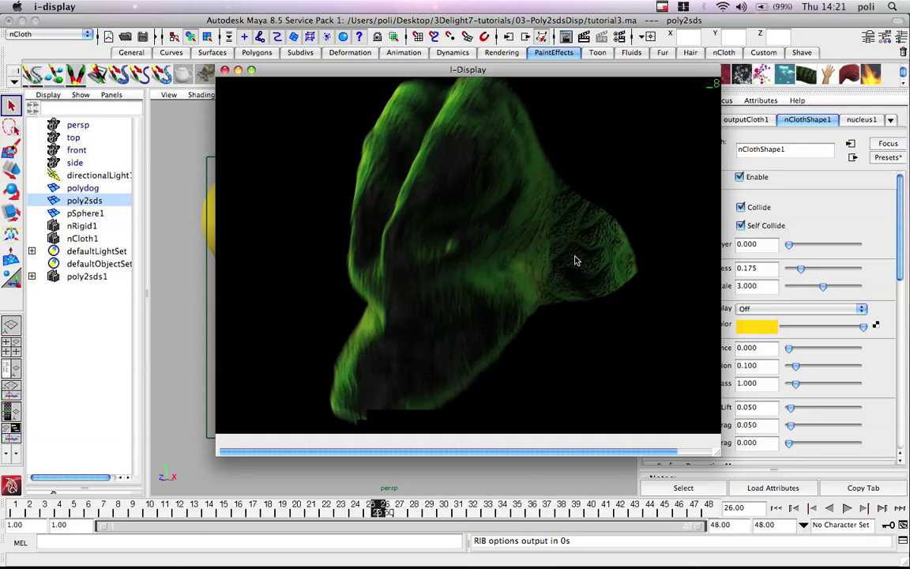
# Check the render's alpha channel, compare with the previous image, then return to Maya
pyautogui.press('a')
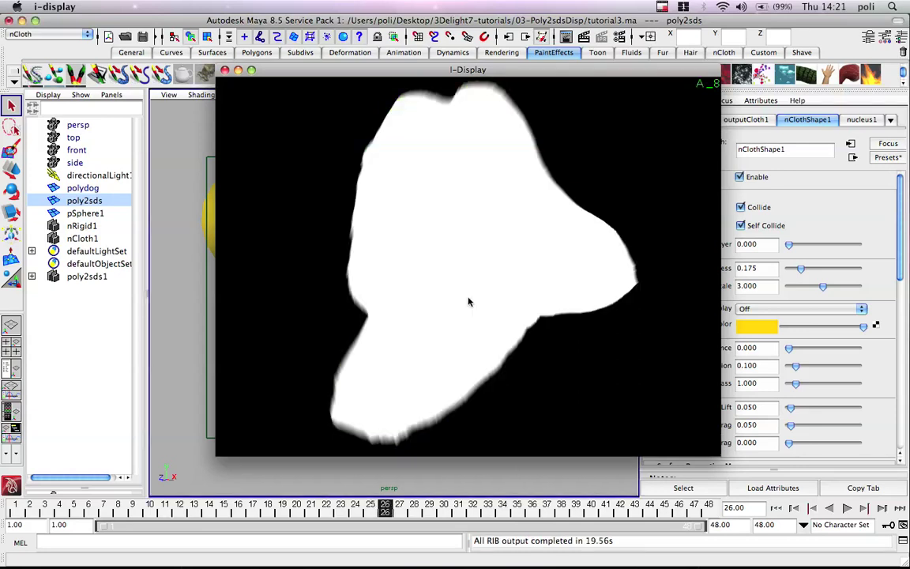
pyautogui.press('a')
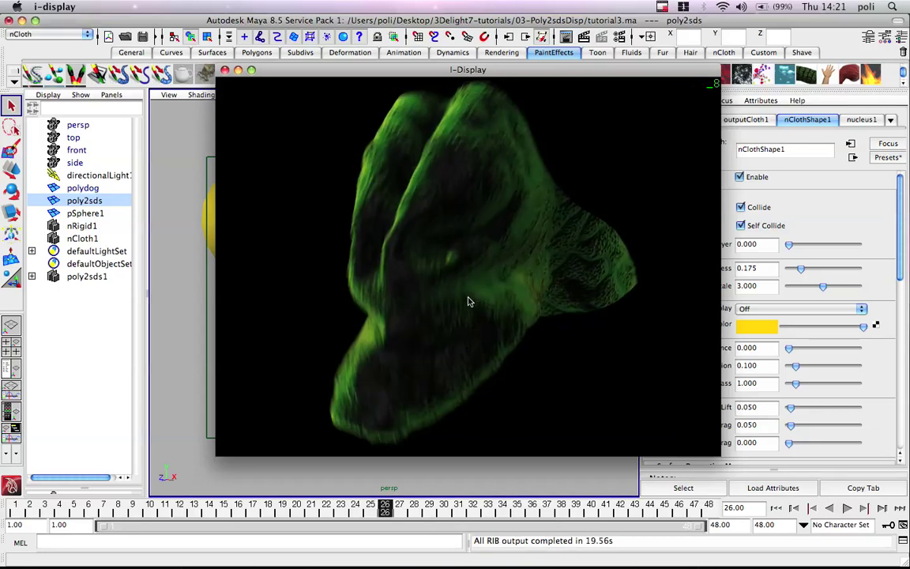
pyautogui.press('Up')
pyautogui.press('Up')
pyautogui.click(192, 142)
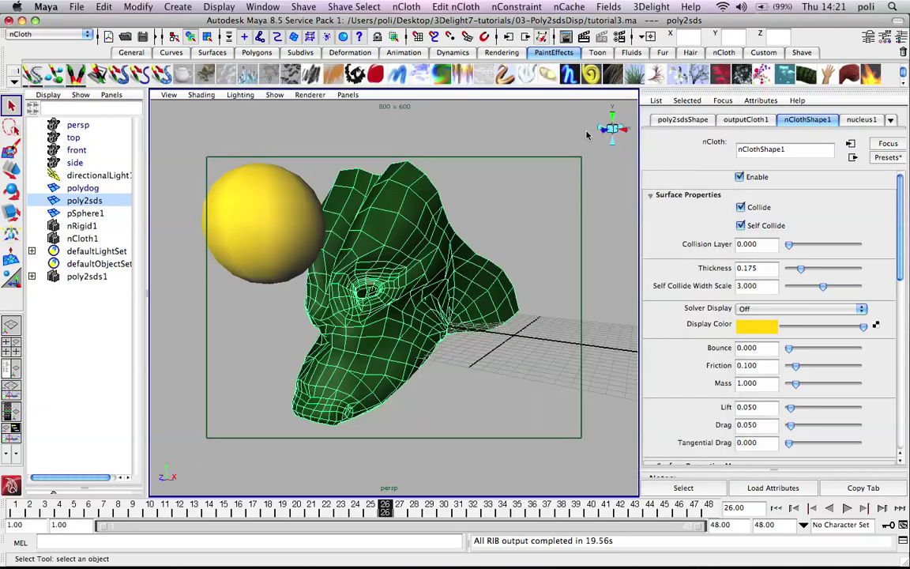